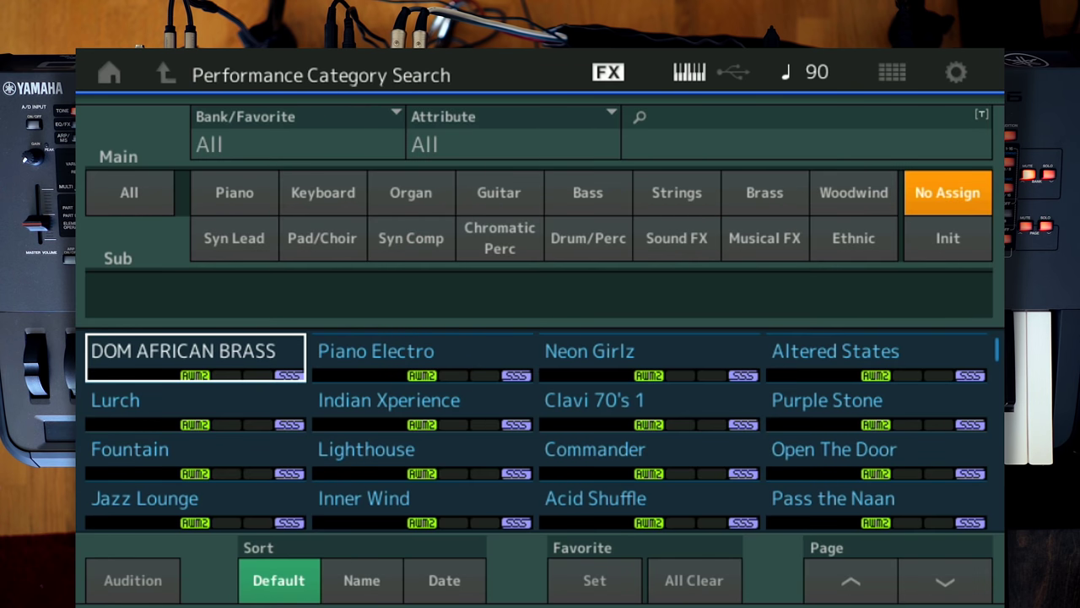
# - Load the Init Normal (AWM2) performance and set Part 1's reverb send to 0
pyautogui.click(926, 257)
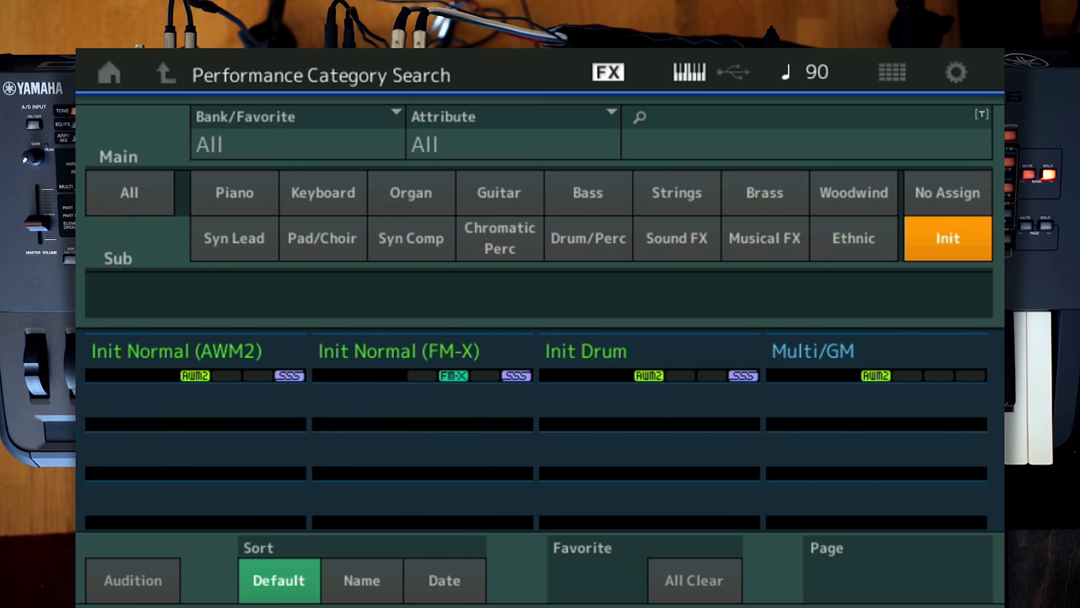
pyautogui.click(205, 368)
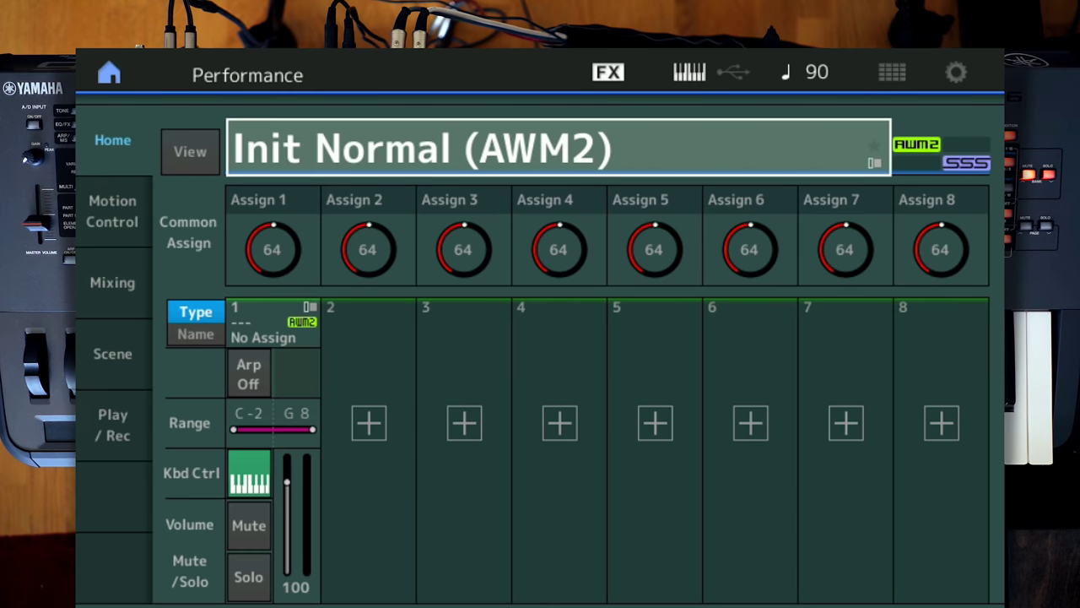
pyautogui.click(274, 316)
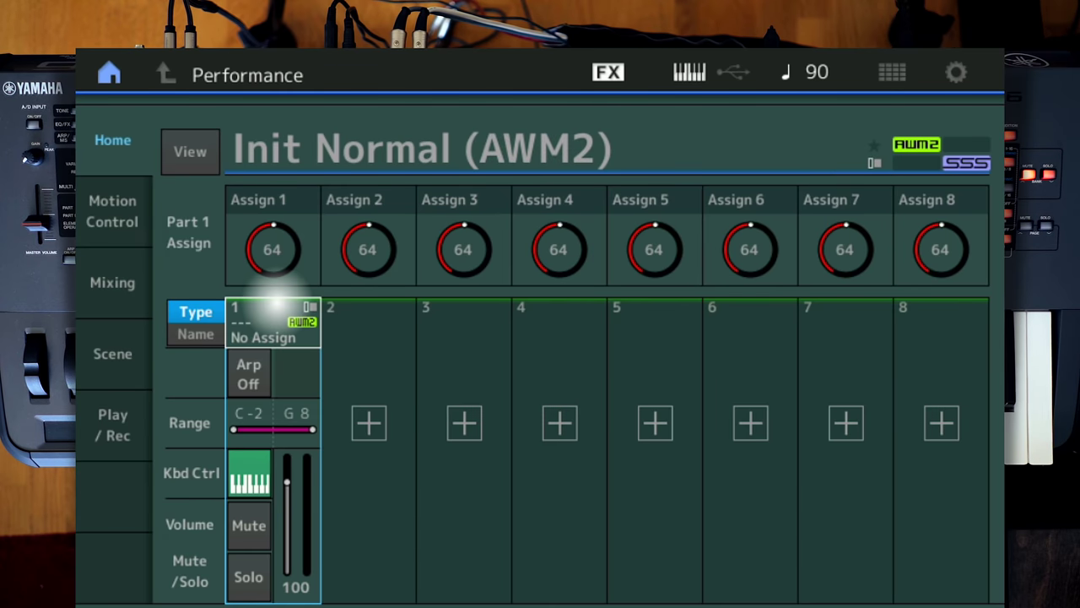
pyautogui.click(112, 327)
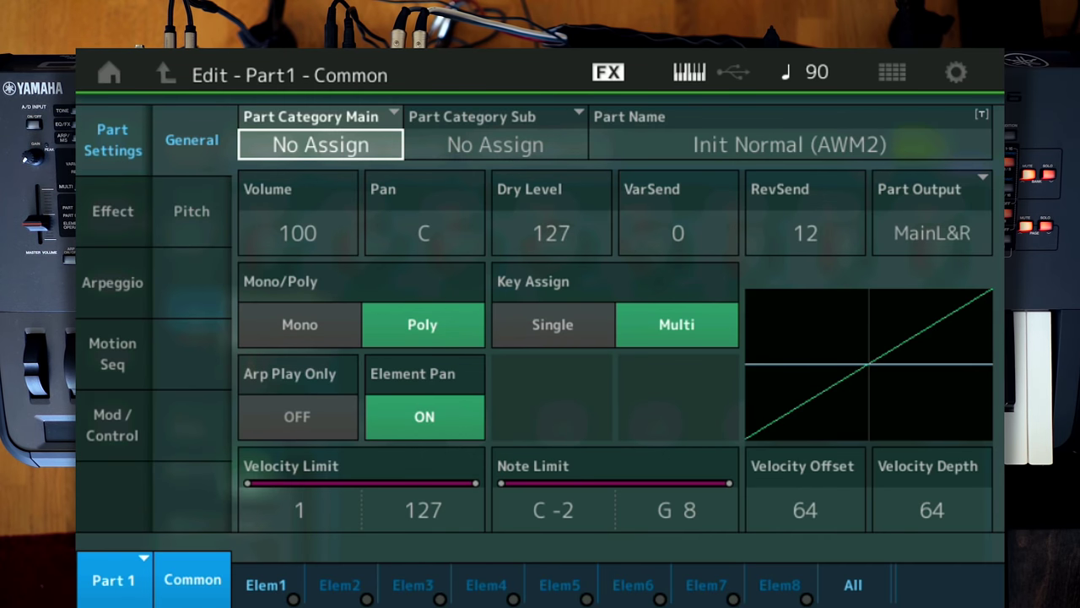
pyautogui.click(804, 232)
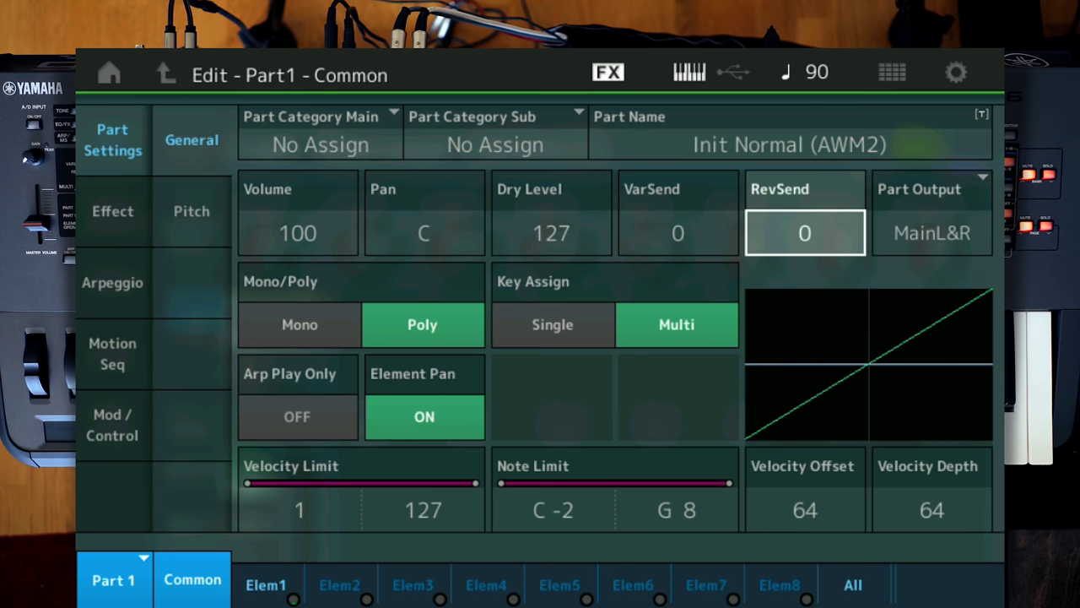
# - Assign the P5 SawDown 0 dg waveform from the Syn Lead category to Element 1
pyautogui.click(266, 584)
pyautogui.click(646, 132)
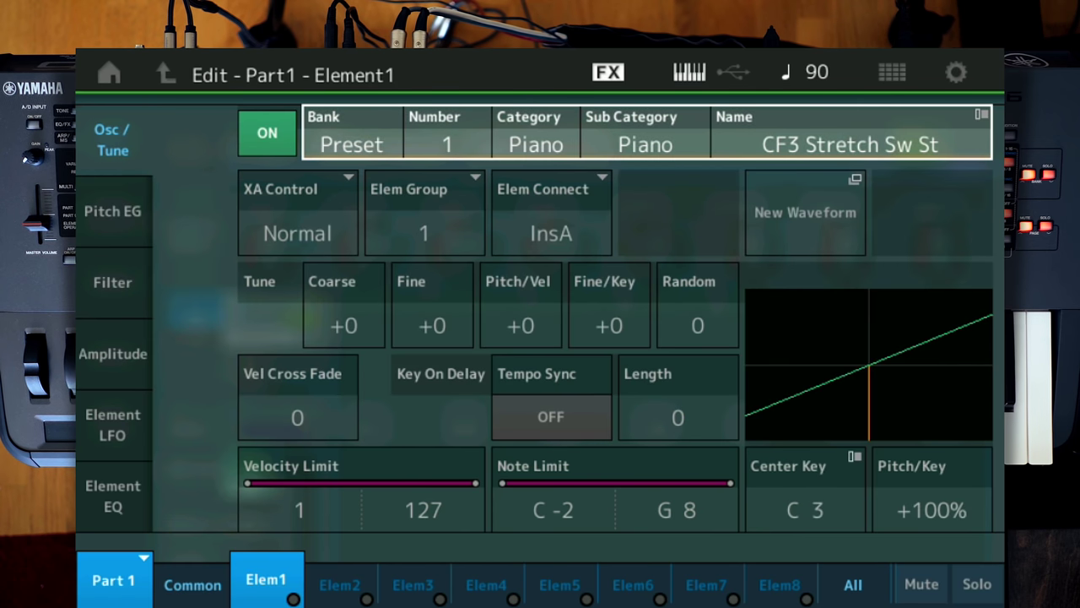
pyautogui.click(647, 133)
pyautogui.click(120, 223)
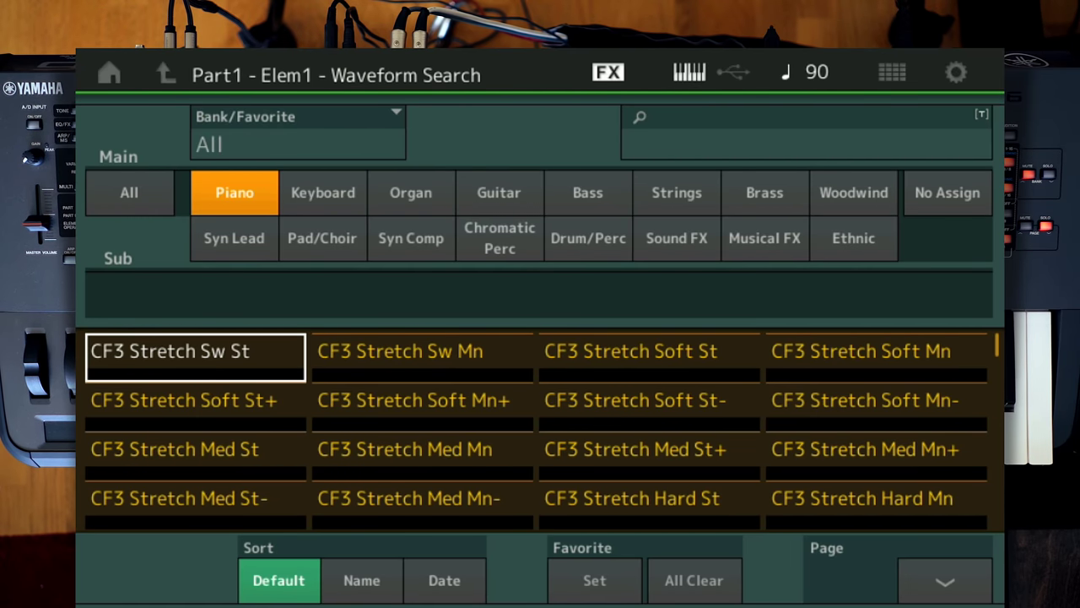
pyautogui.click(234, 238)
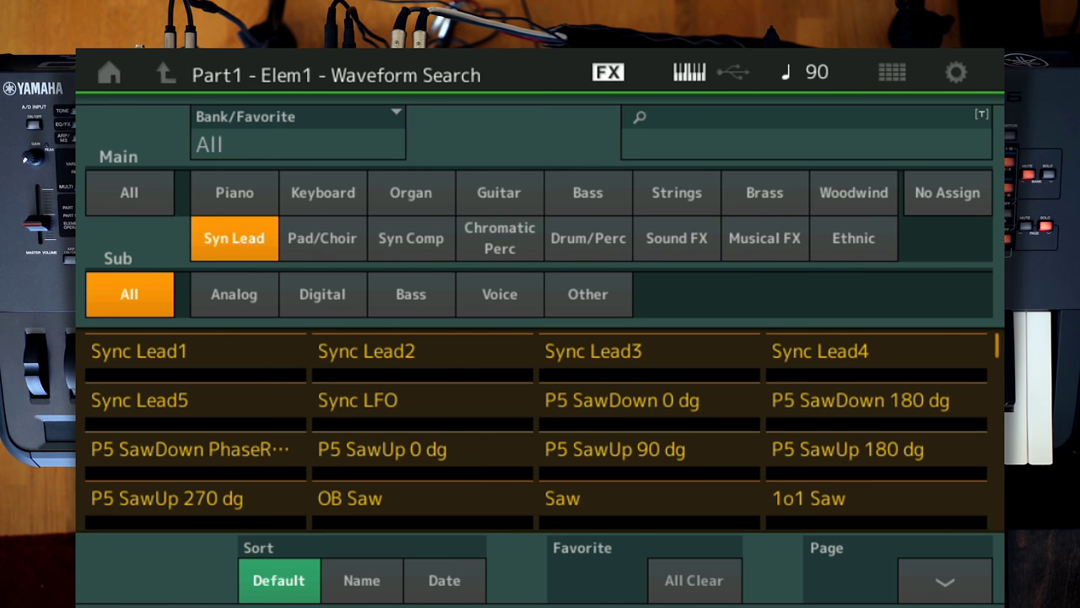
pyautogui.click(706, 407)
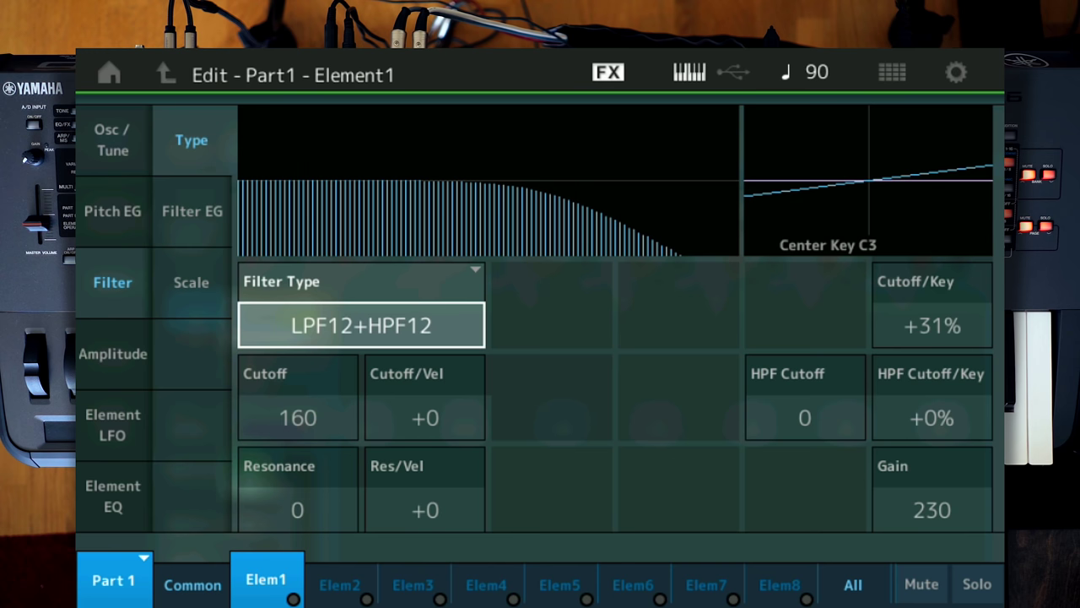
# - Set Element 1's filter type to LPF24A and lower its cutoff to about 38
pyautogui.click(367, 306)
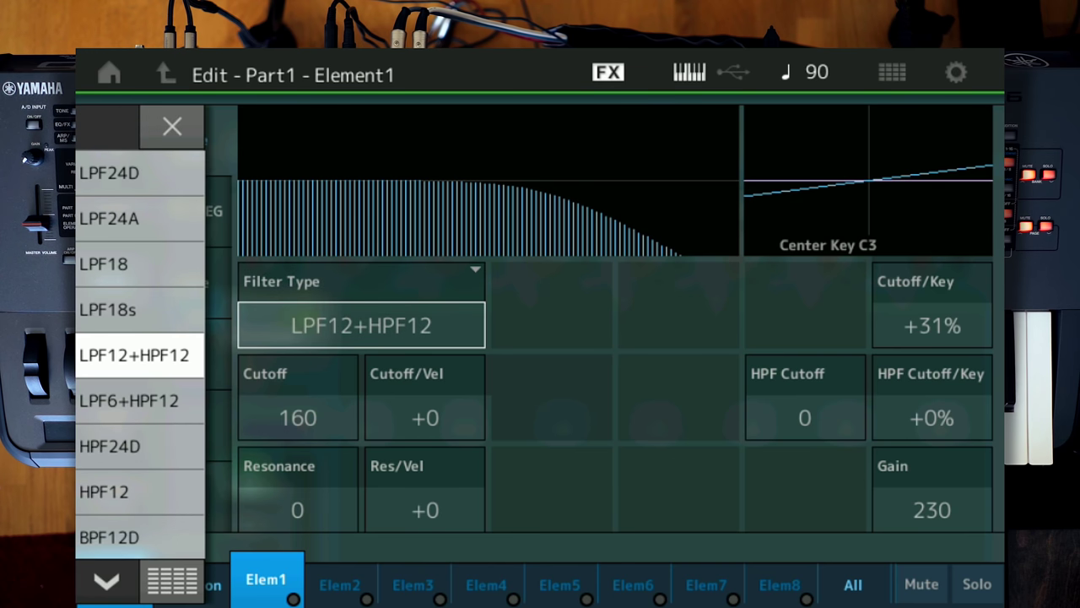
pyautogui.click(139, 218)
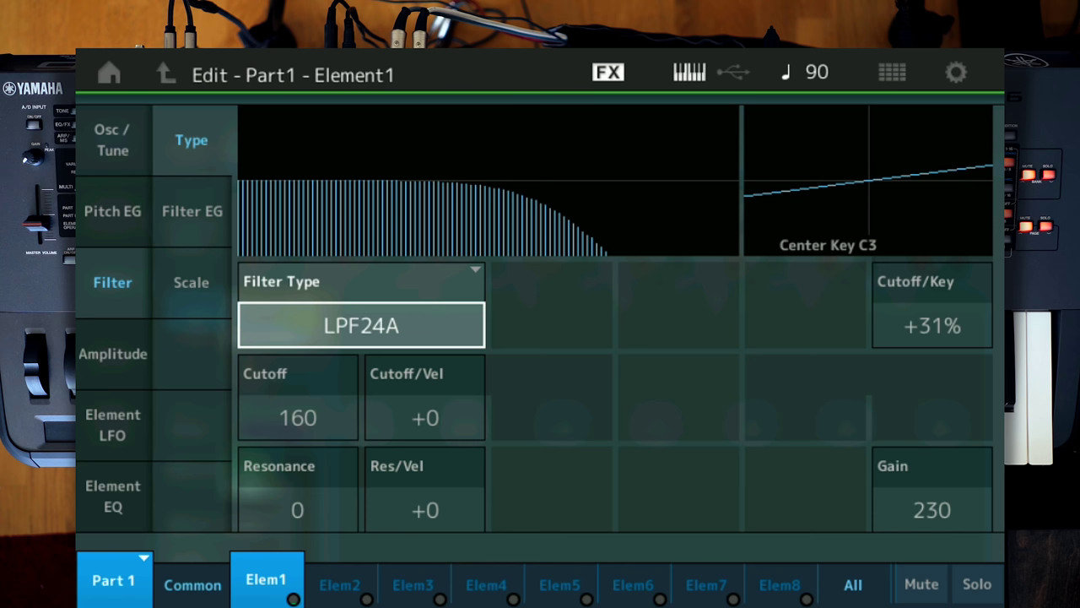
pyautogui.click(290, 398)
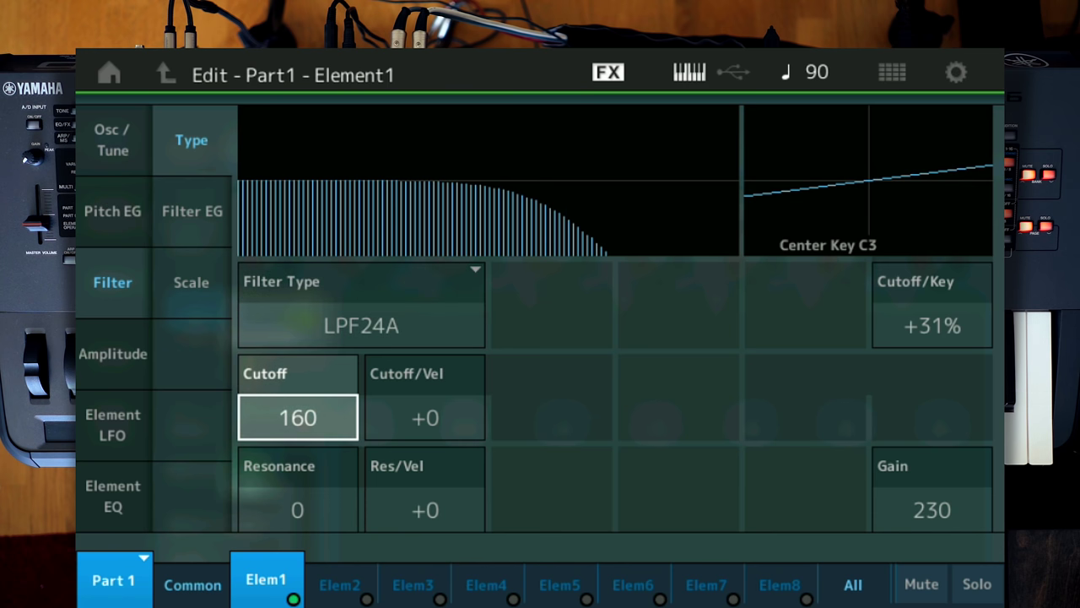
pyautogui.scroll(-20, 298, 417)
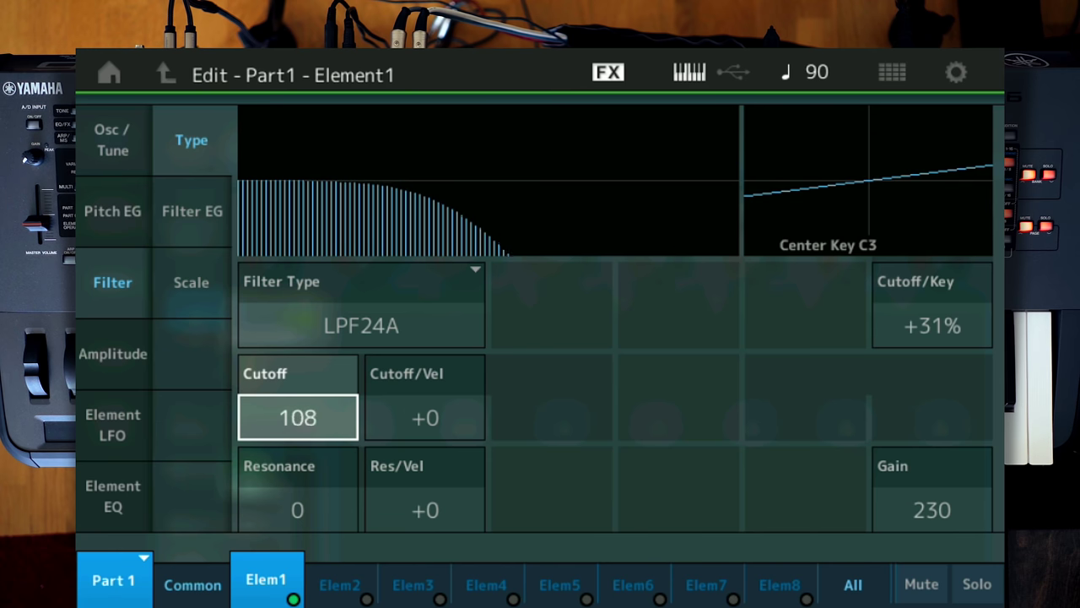
pyautogui.scroll(-16, 297, 417)
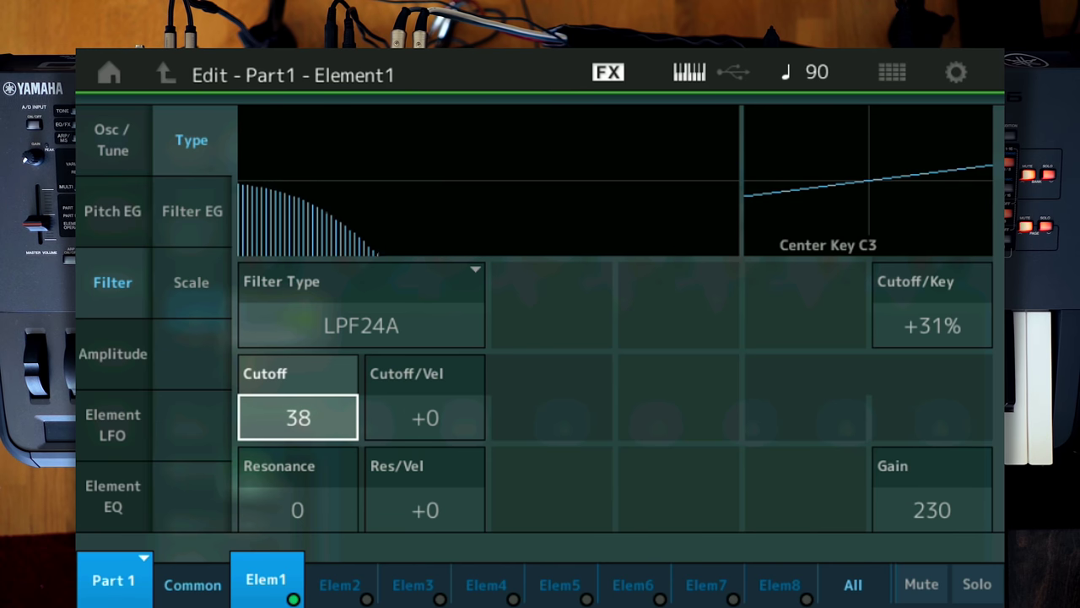
pyautogui.scroll(-4, 297, 416)
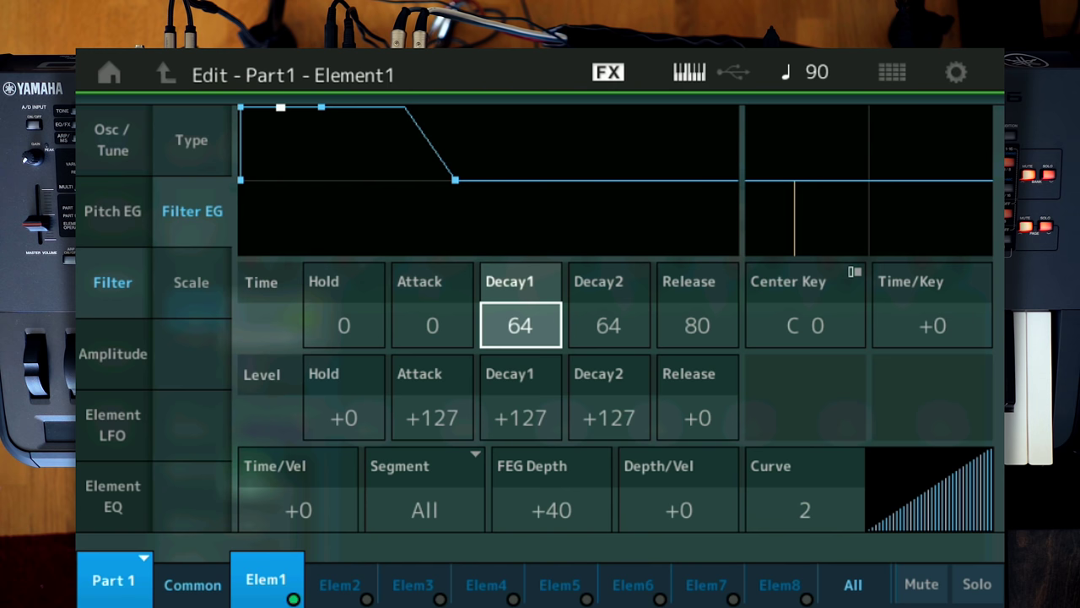
# - Set the filter envelope's attack time to 46 and its Decay1 time to 57
pyautogui.click(405, 327)
pyautogui.scroll(20, 432, 325)
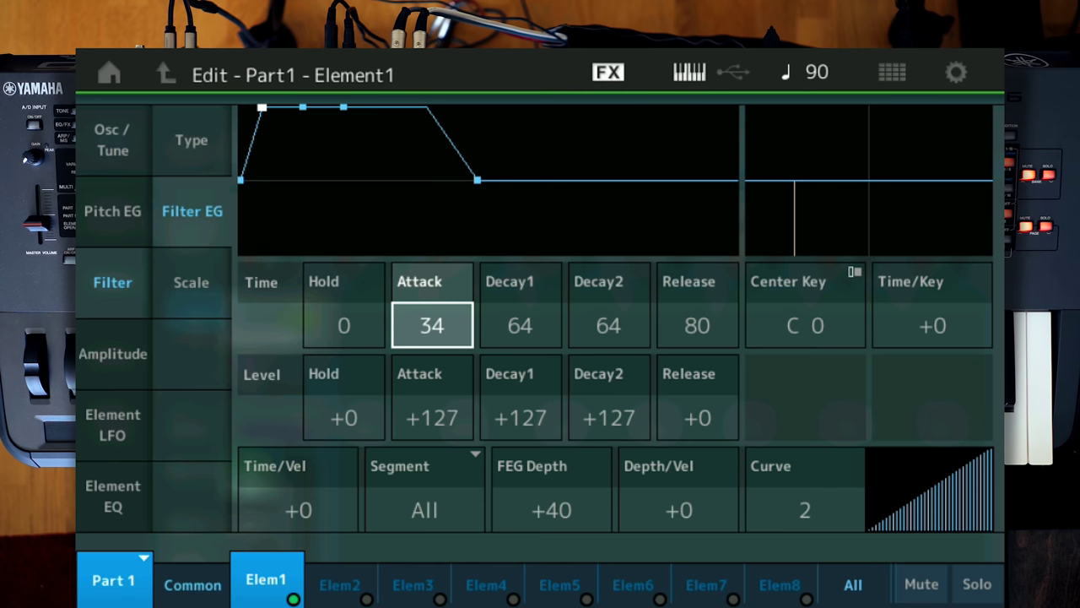
pyautogui.scroll(13, 432, 325)
pyautogui.scroll(-4, 432, 325)
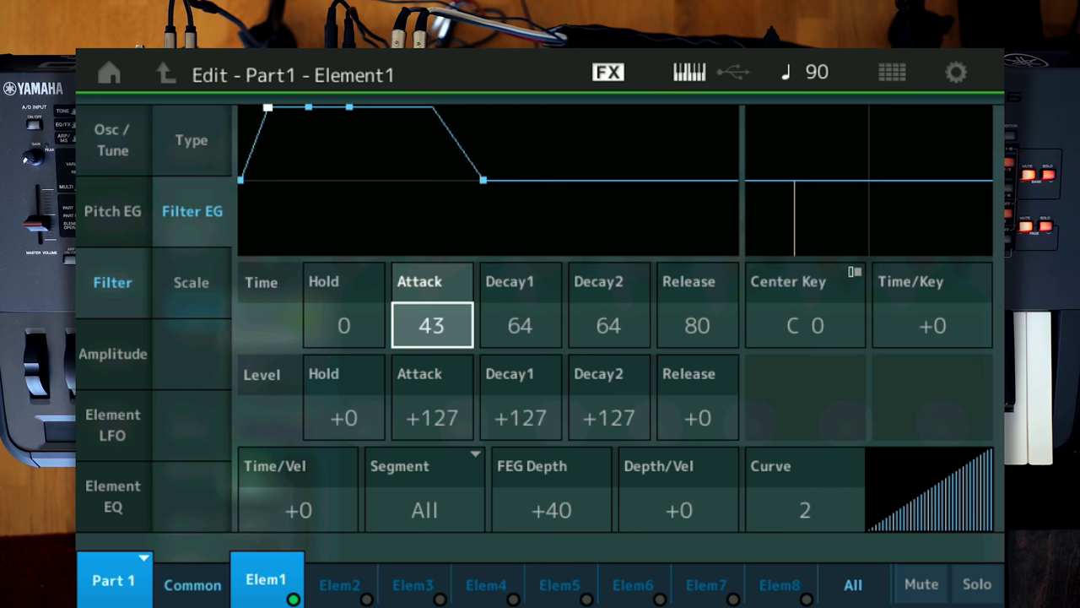
pyautogui.scroll(3, 432, 324)
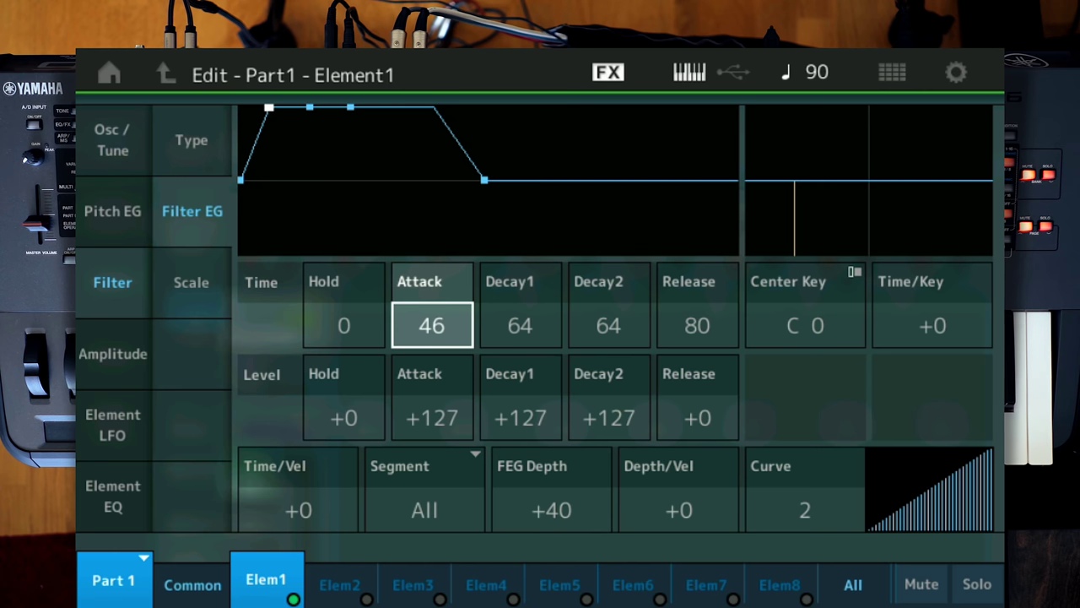
pyautogui.click(519, 325)
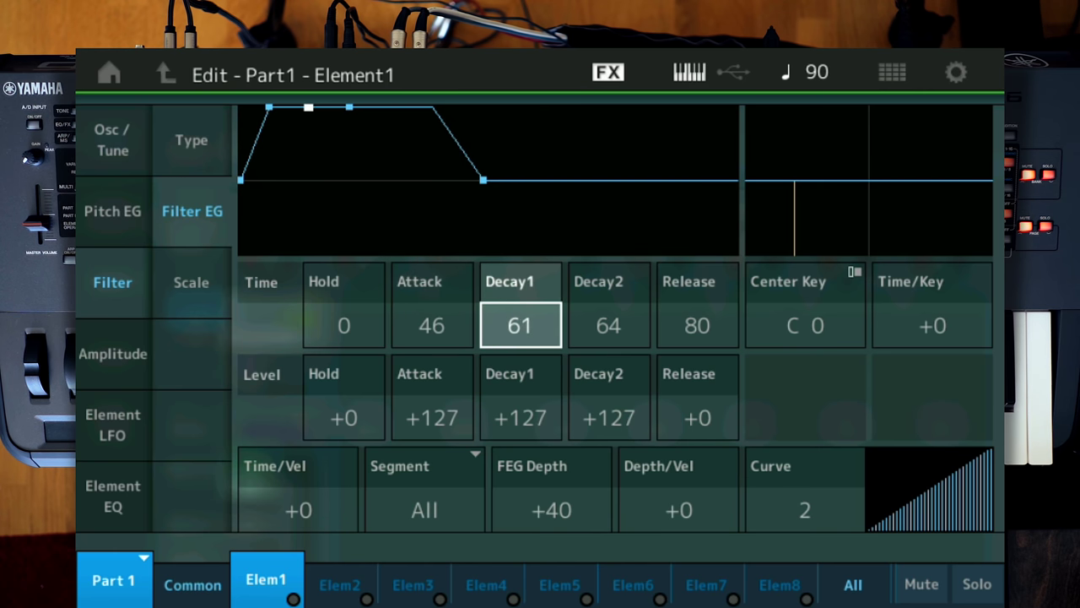
pyautogui.scroll(-4, 520, 325)
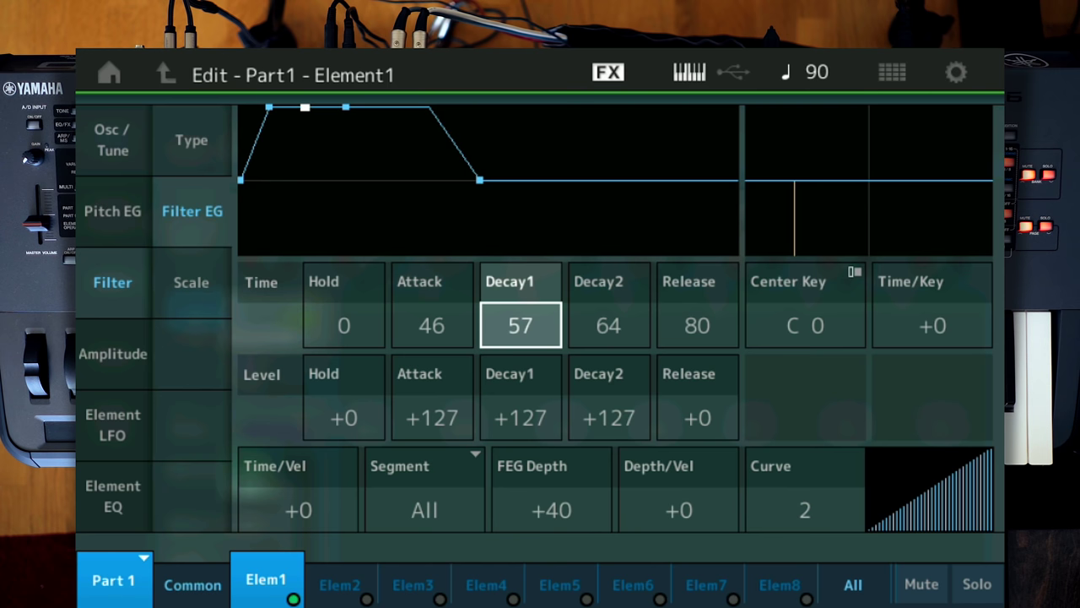
# - Lower the filter envelope's Decay1 level to +82 and its Decay2 level to about +79
pyautogui.click(520, 403)
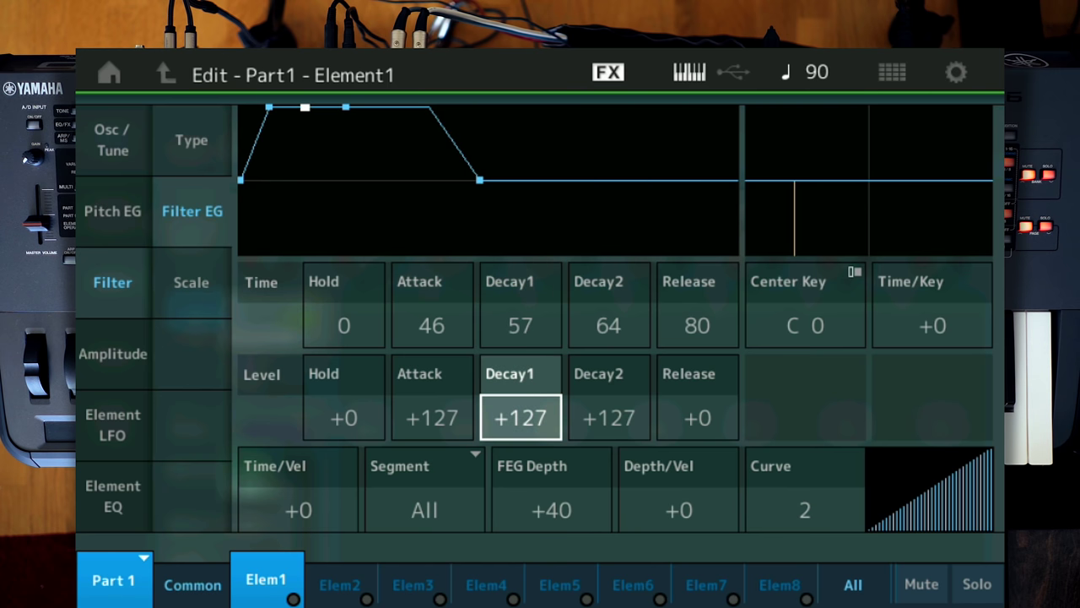
pyautogui.scroll(-20, 520, 417)
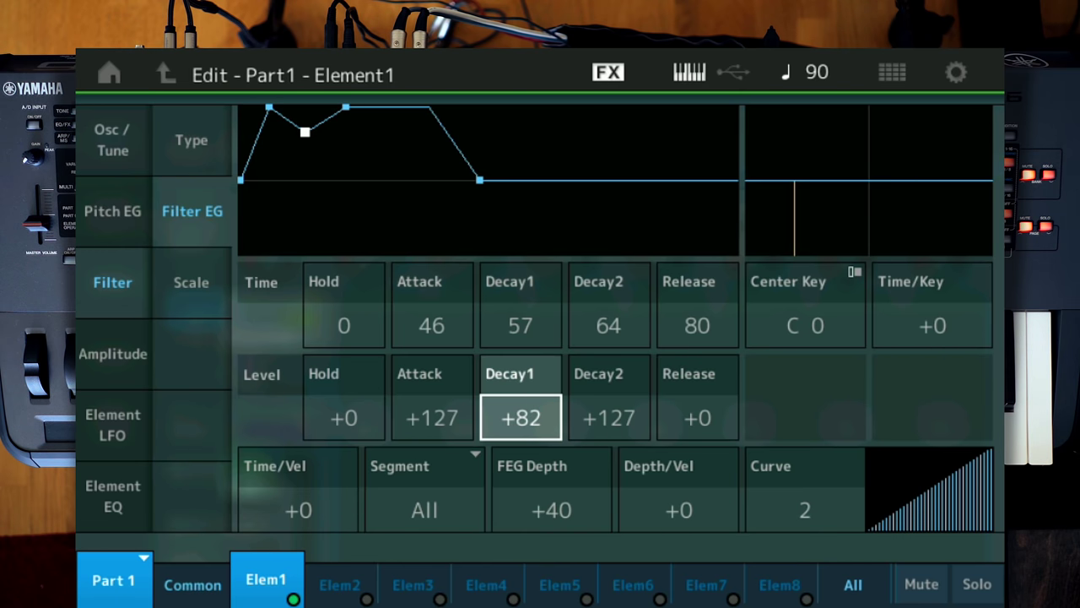
pyautogui.click(608, 417)
pyautogui.scroll(-20, 609, 416)
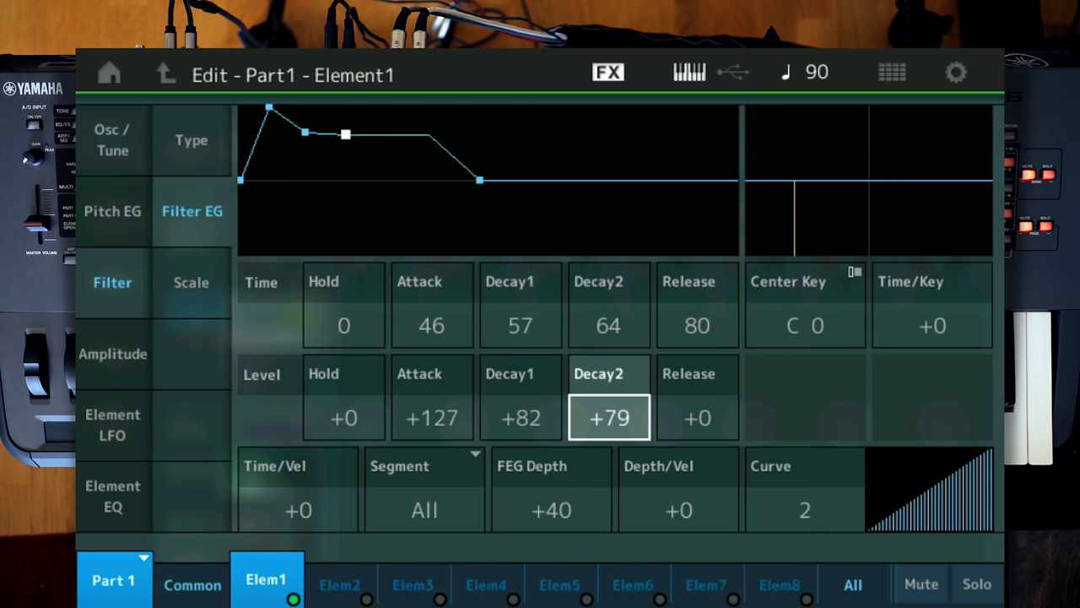
pyautogui.scroll(-8, 609, 417)
pyautogui.scroll(6, 609, 416)
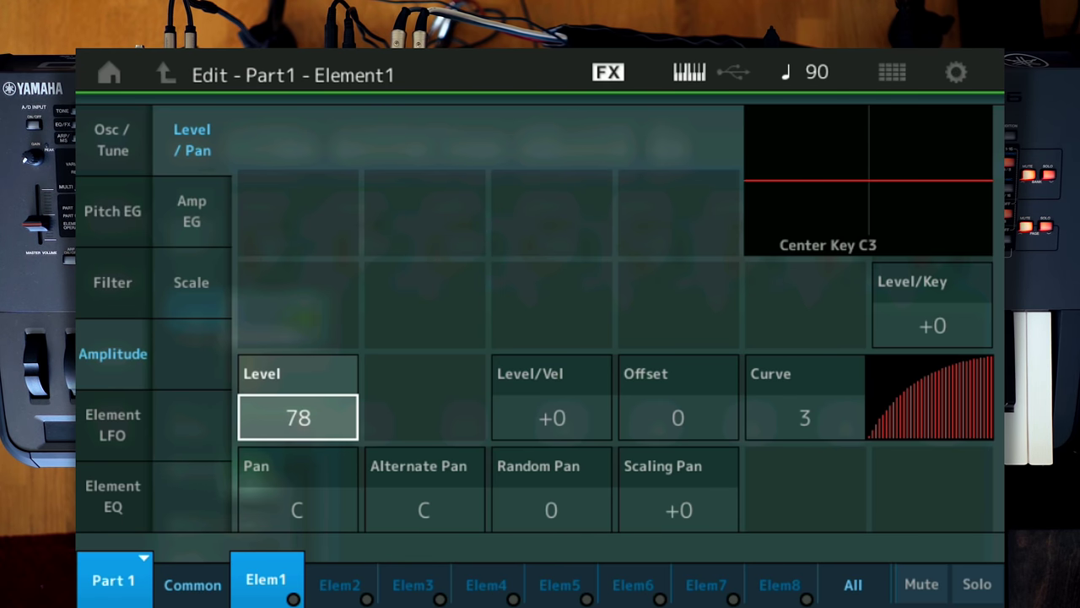
# - Set Element 1's amplitude envelope to an attack time of 18 and a release time of 66
pyautogui.click(191, 211)
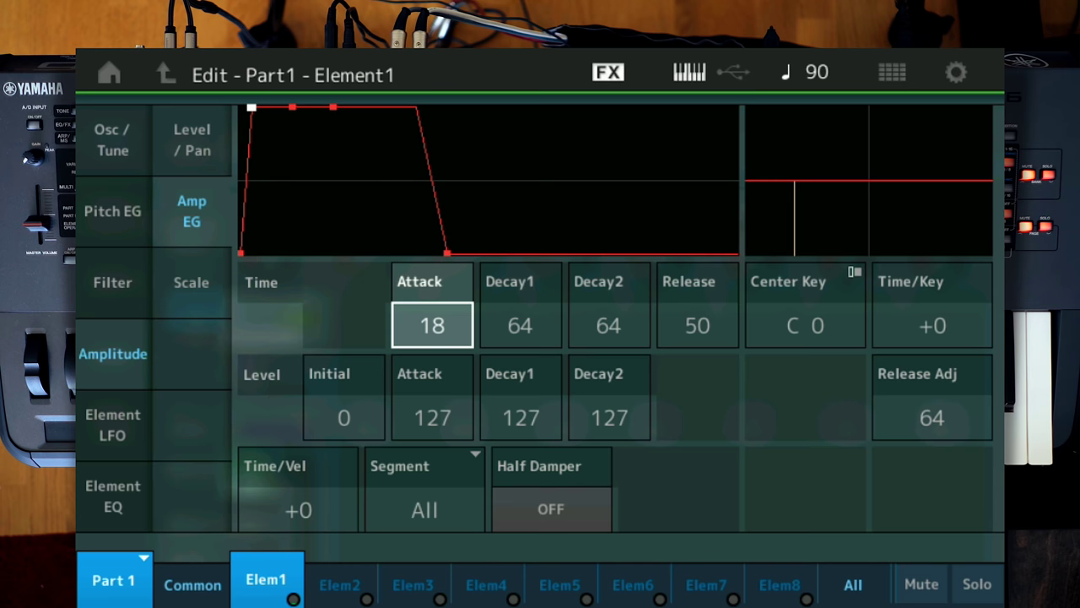
pyautogui.click(687, 340)
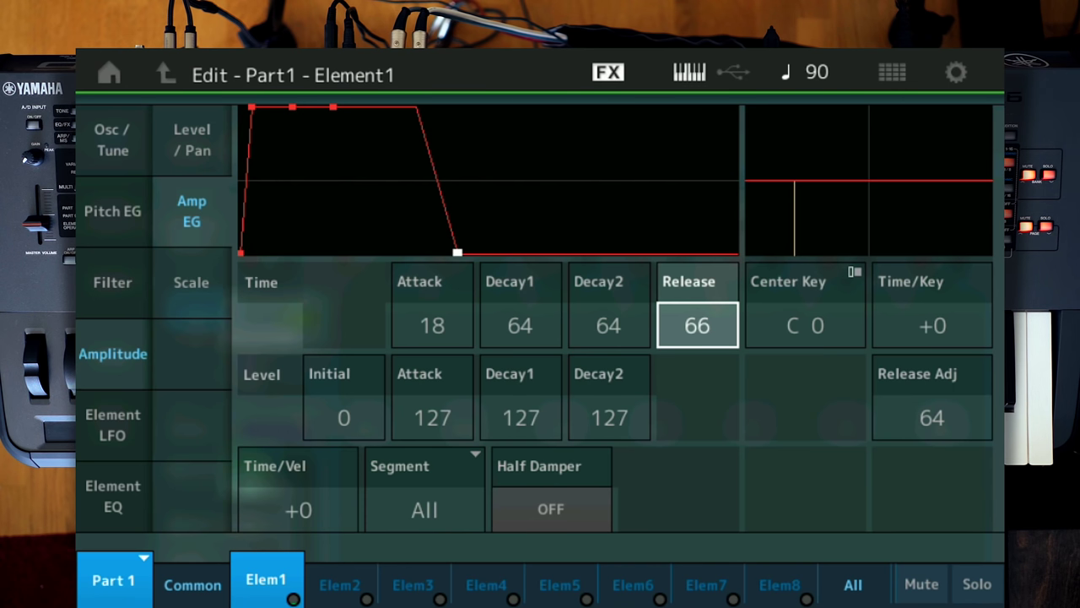
# - Raise the attack level of Element 1's pitch envelope to +24
pyautogui.click(112, 211)
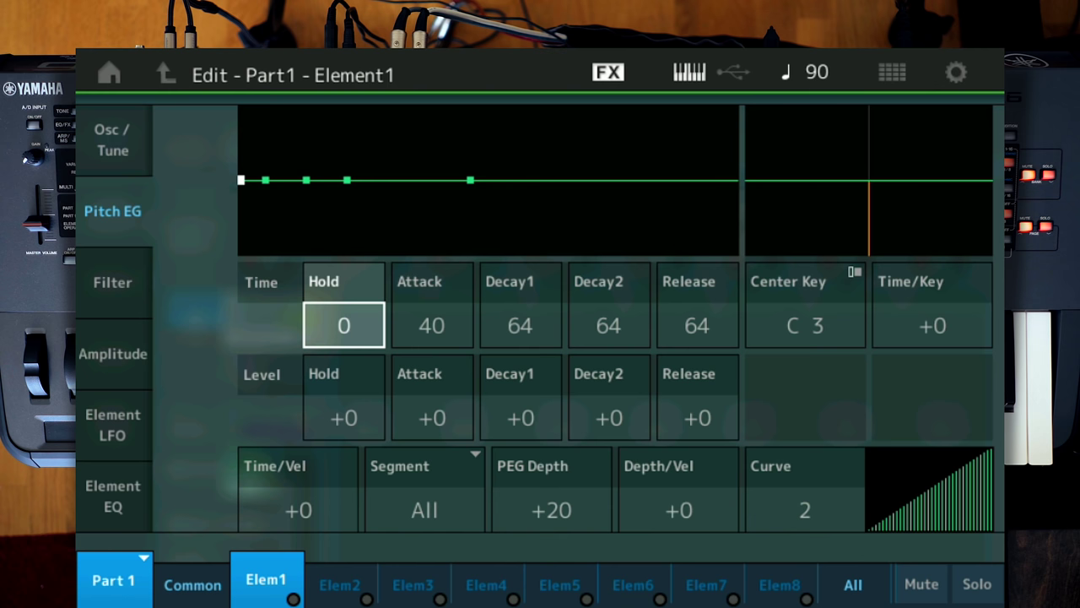
pyautogui.click(430, 414)
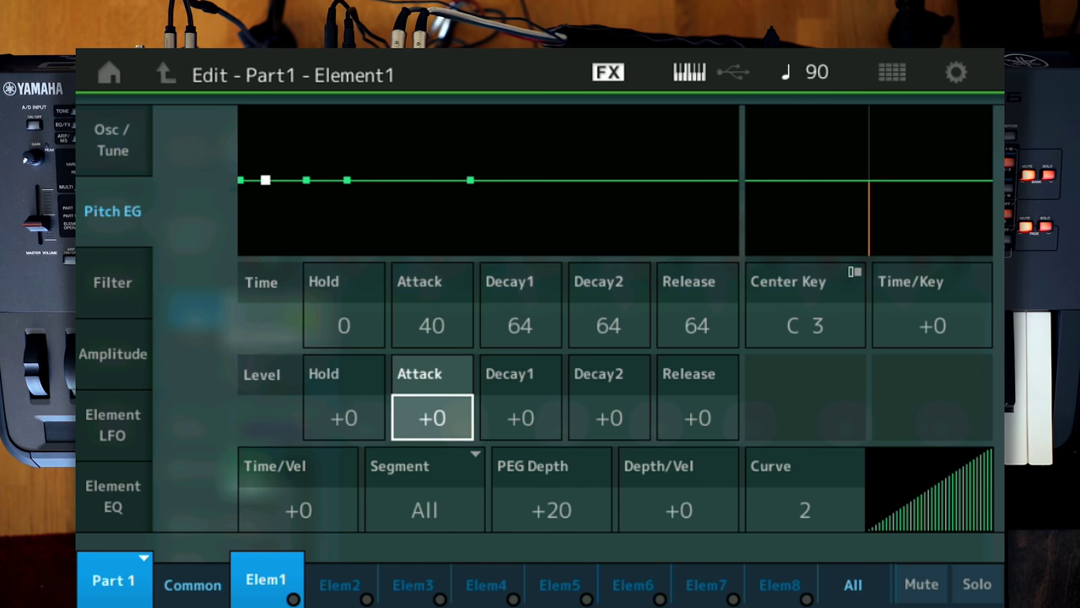
pyautogui.scroll(9, 432, 417)
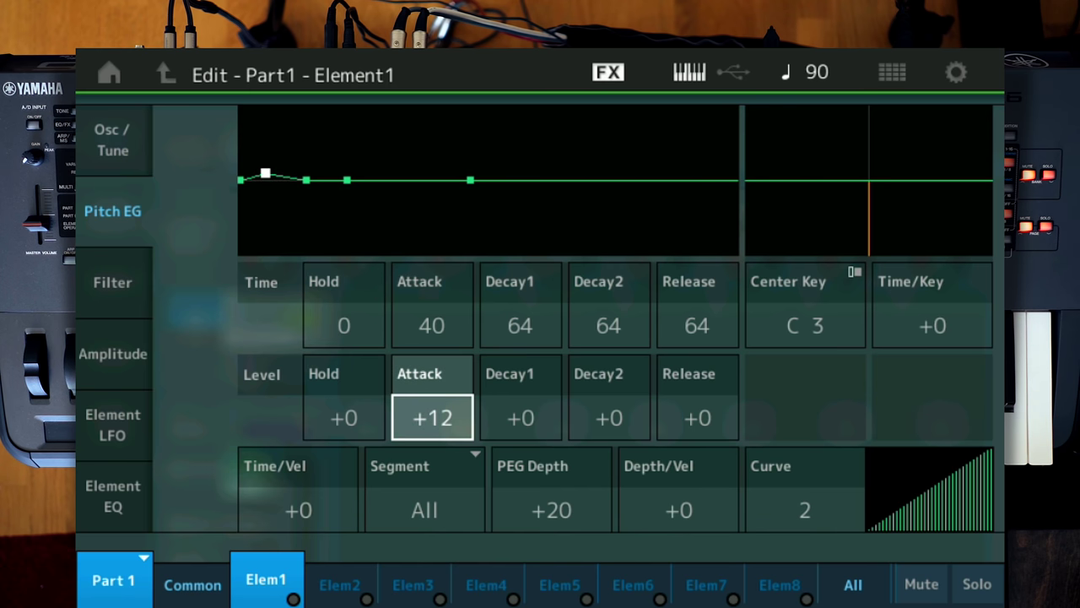
pyautogui.scroll(5, 432, 417)
pyautogui.scroll(3, 432, 417)
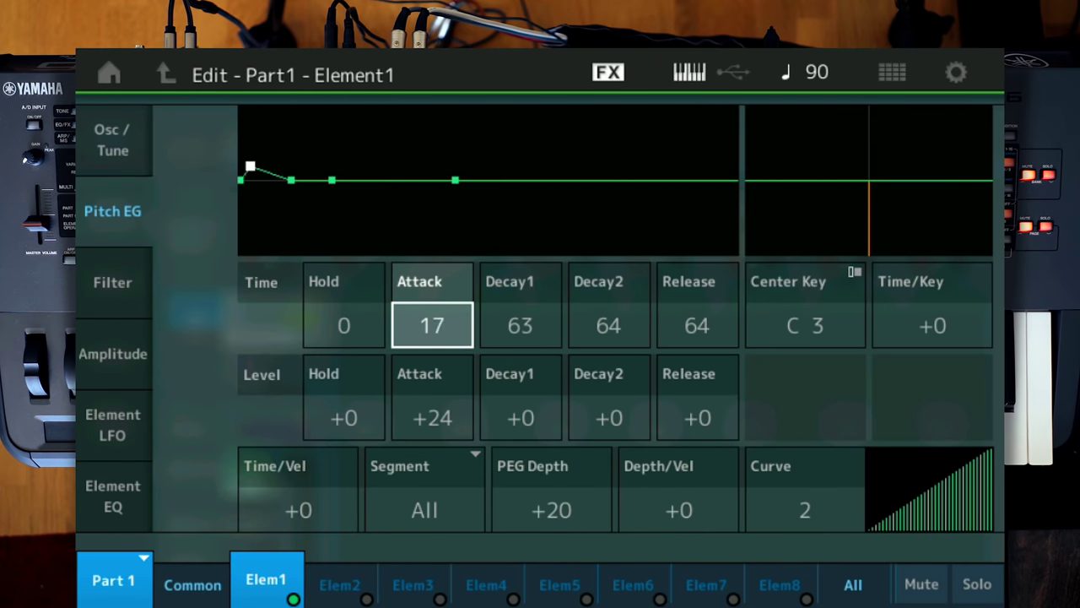
# - Set the pitch envelope's attack time to 0 and shorten its Decay1 time to about 40
pyautogui.scroll(-4, 432, 325)
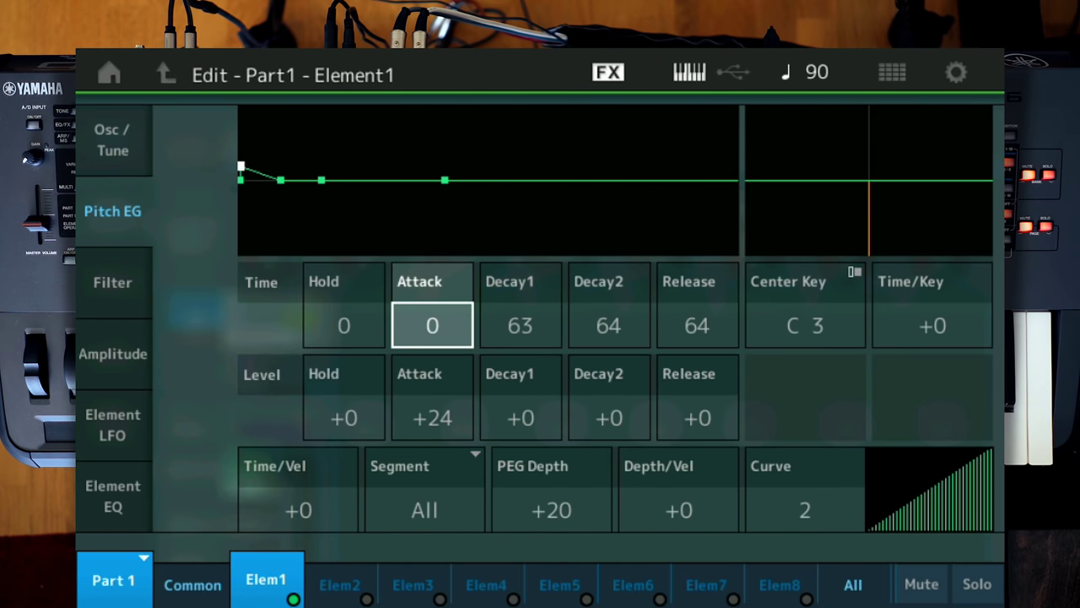
pyautogui.click(520, 309)
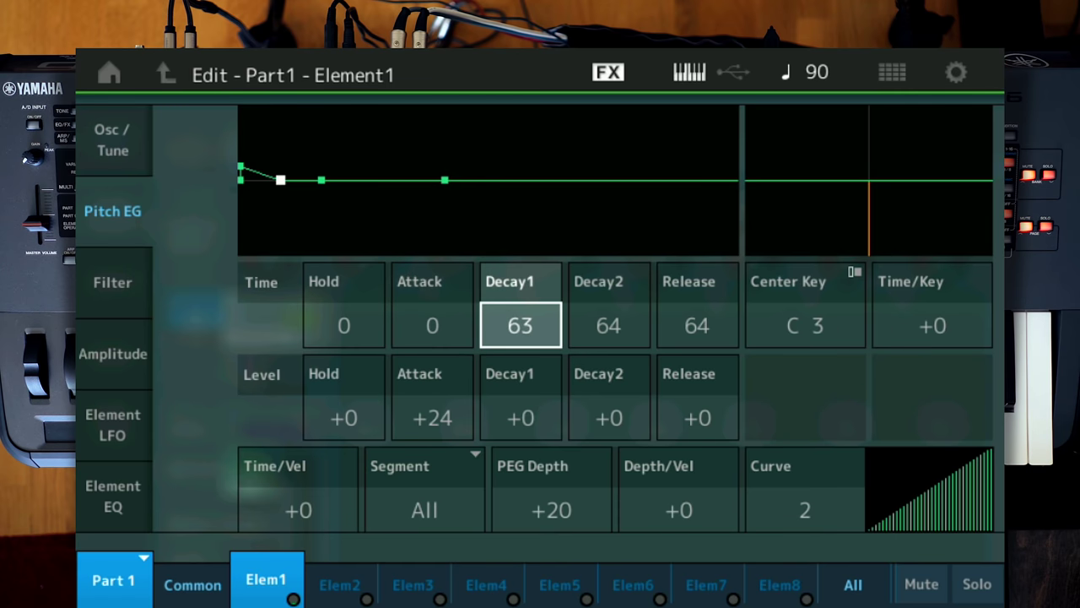
pyautogui.scroll(-2, 519, 325)
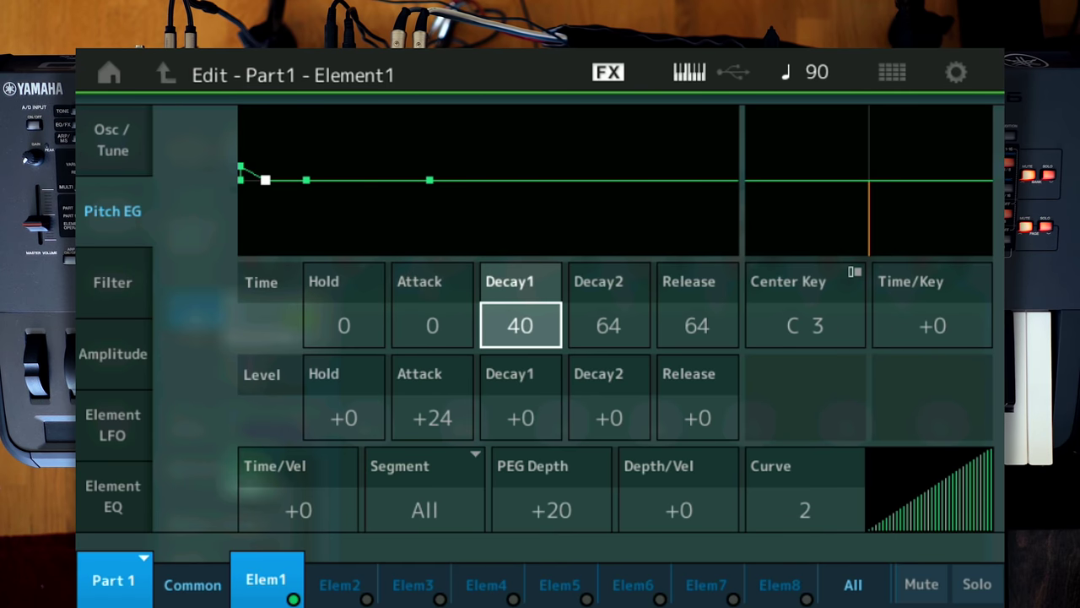
pyautogui.scroll(-2, 519, 325)
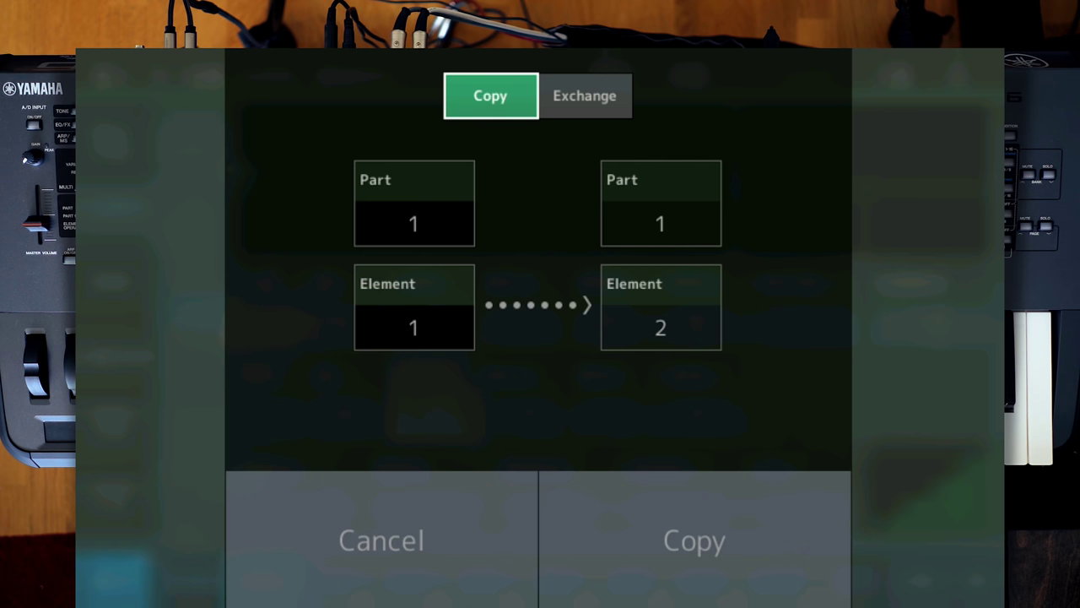
# - Copy Part 1's Element 1 to Element 2, and copy Element 2 to Element 3
pyautogui.click(673, 328)
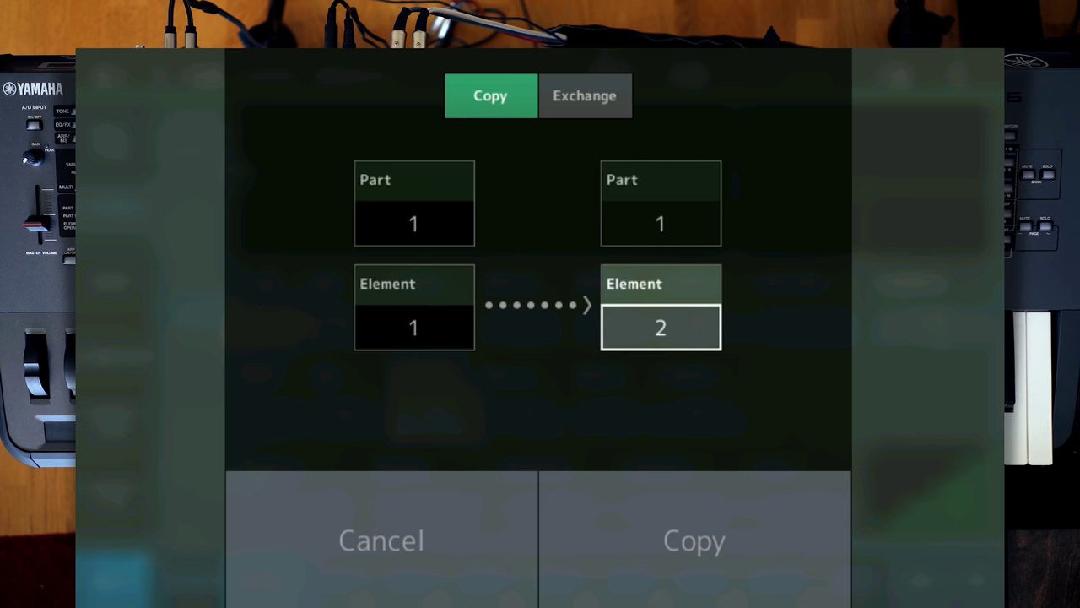
pyautogui.click(699, 543)
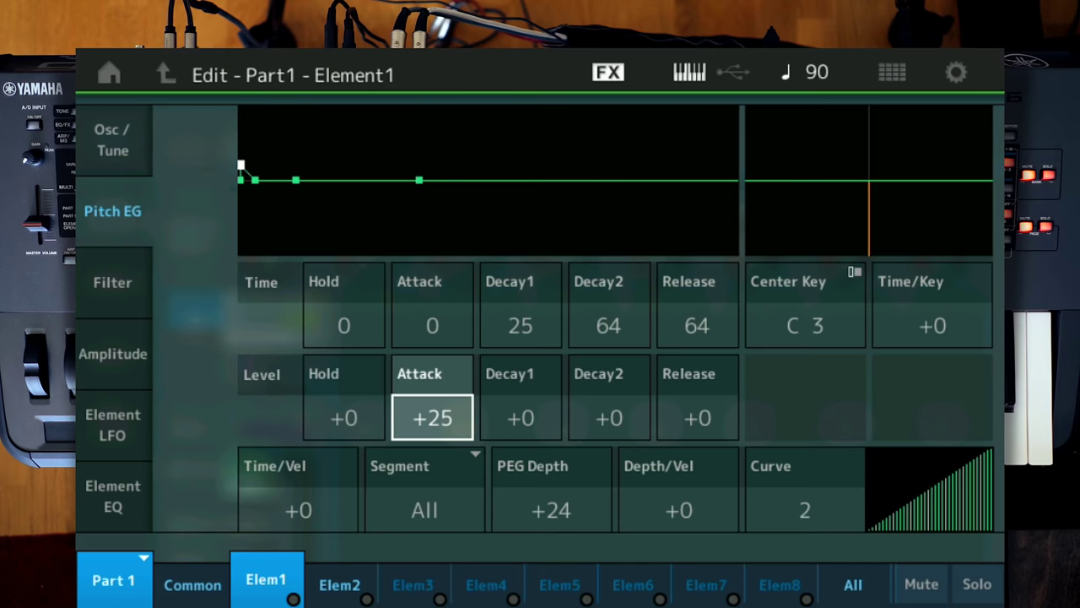
pyautogui.click(339, 579)
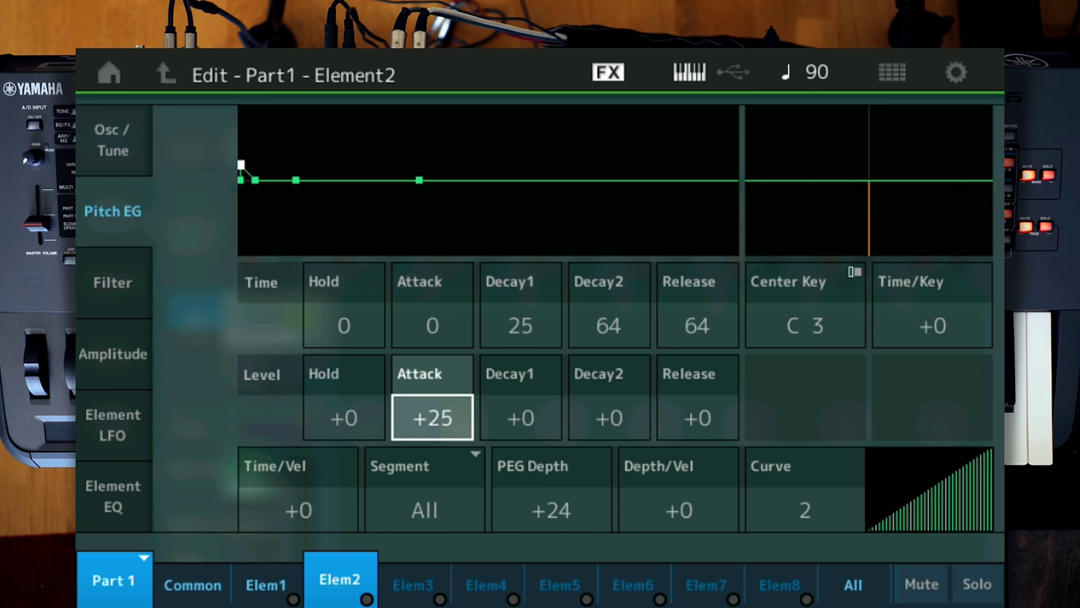
pyautogui.hotkey('shift', 'e')
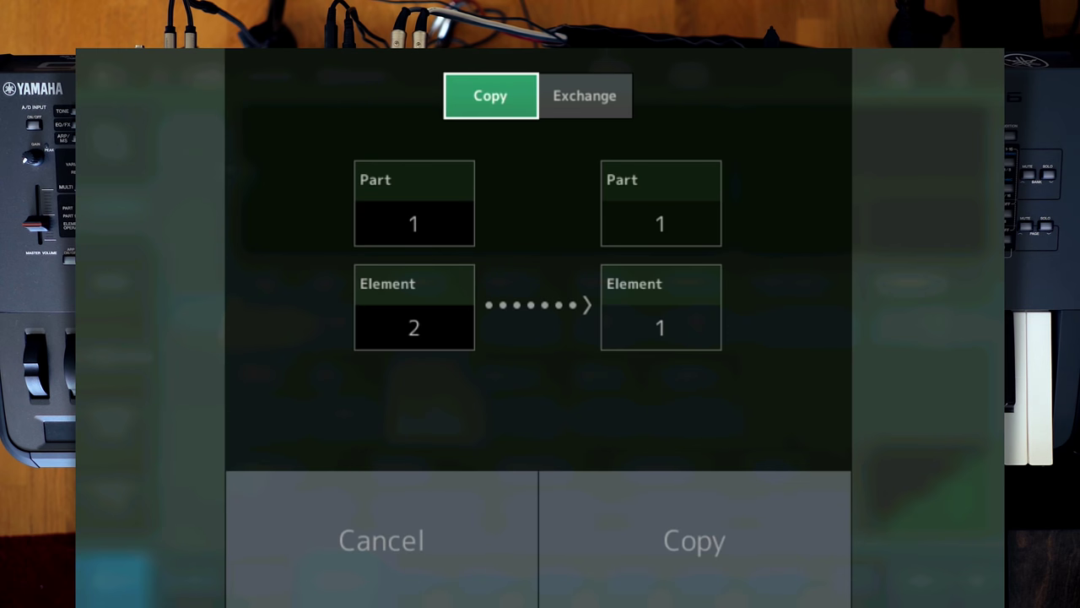
pyautogui.click(661, 327)
pyautogui.press('Up')
pyautogui.scroll(1, 660, 327)
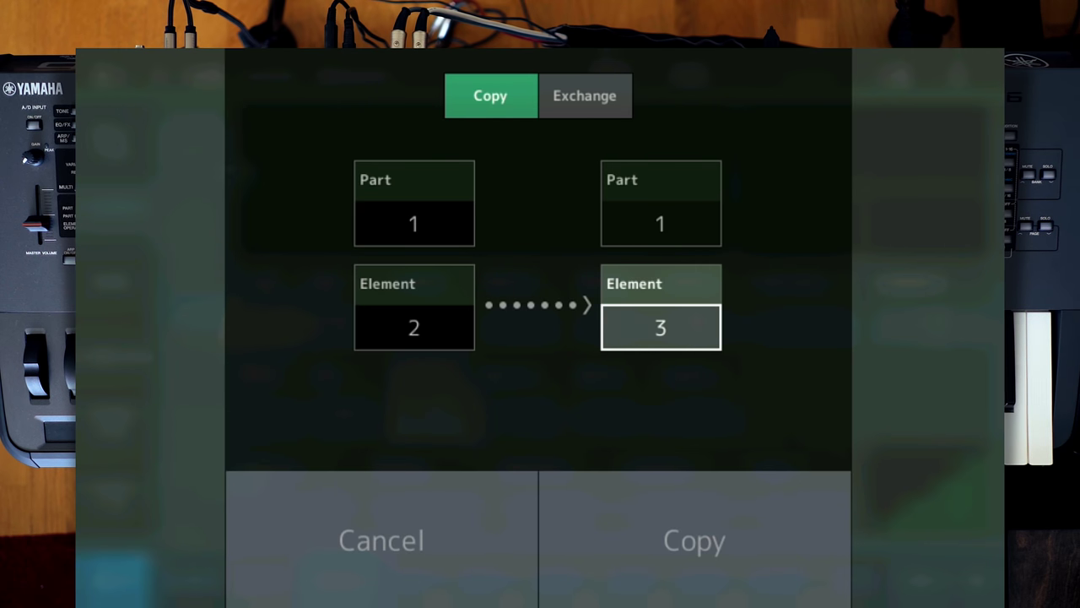
pyautogui.click(693, 540)
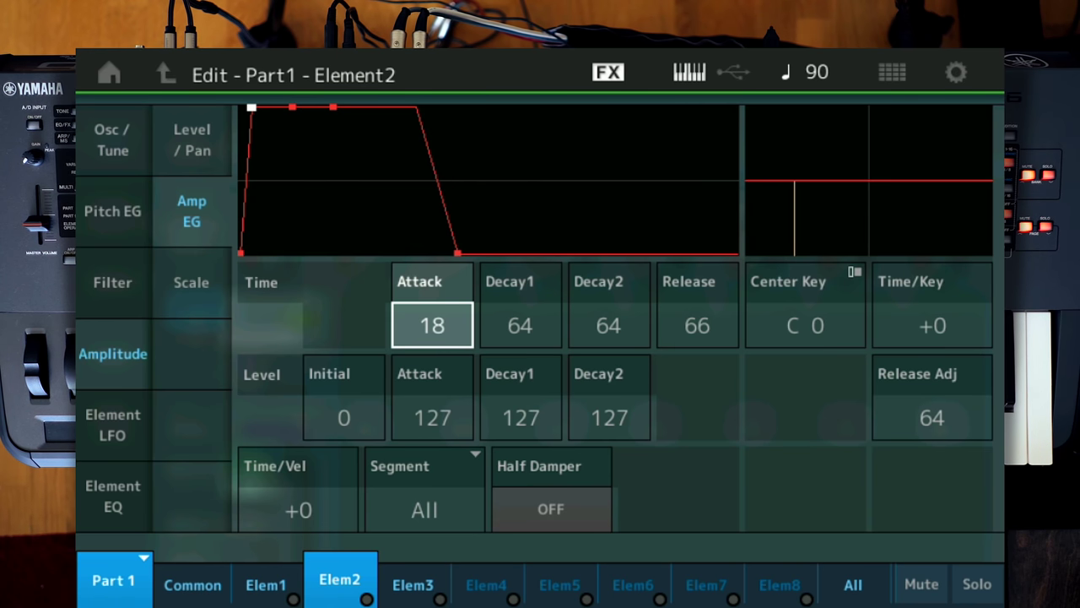
# - Compare the filter envelope settings of Elements 1, 2 and 3
pyautogui.click(112, 282)
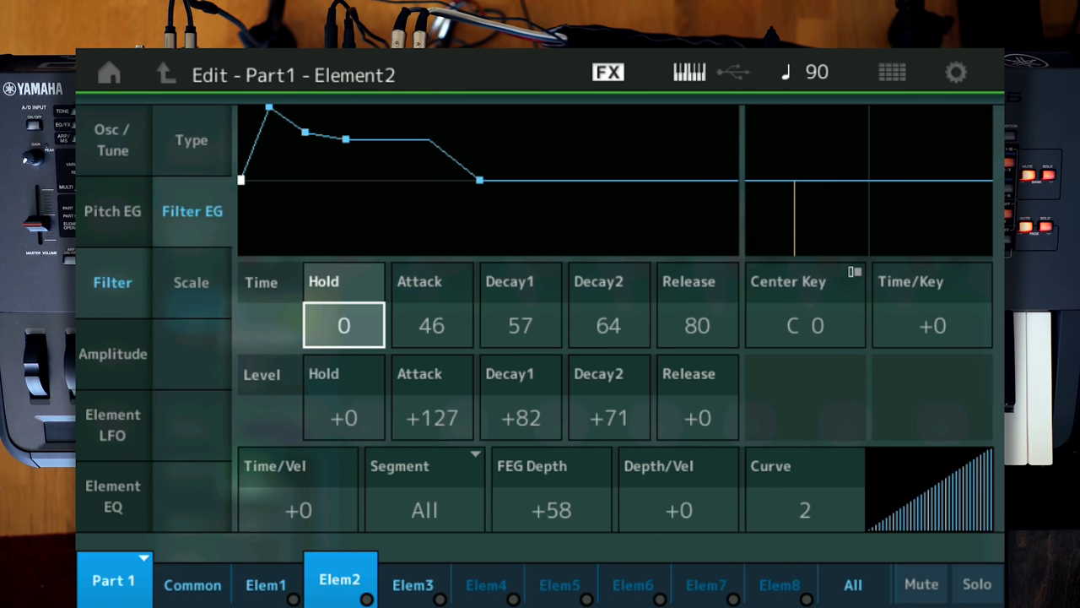
pyautogui.click(413, 584)
pyautogui.click(339, 584)
pyautogui.click(266, 584)
pyautogui.click(339, 582)
pyautogui.click(413, 582)
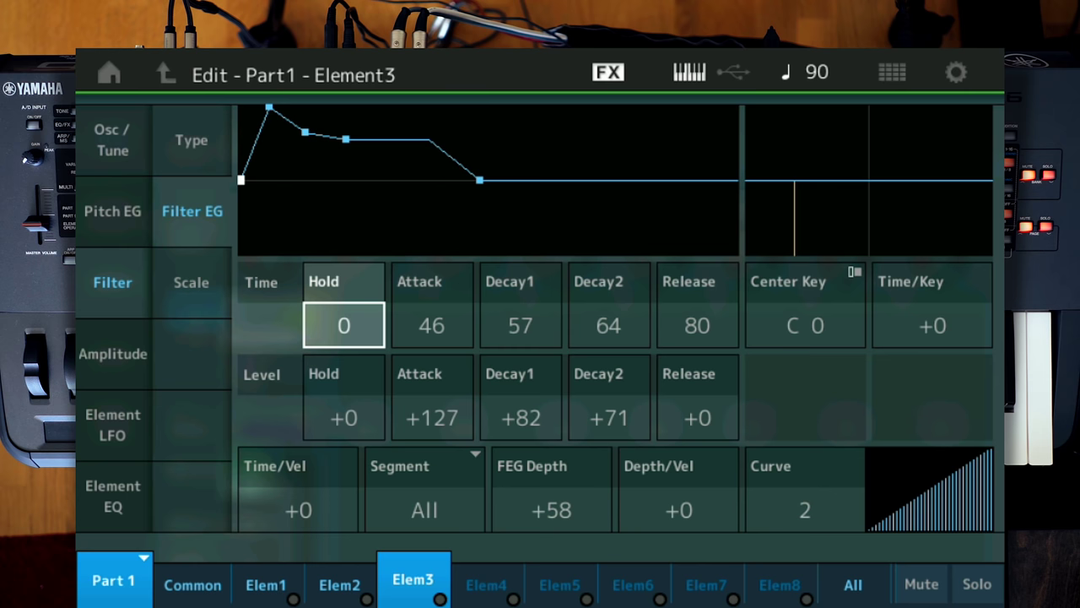
# - Pan Element 2 hard left to L63 and Element 3 hard right to R63
pyautogui.click(339, 583)
pyautogui.click(113, 354)
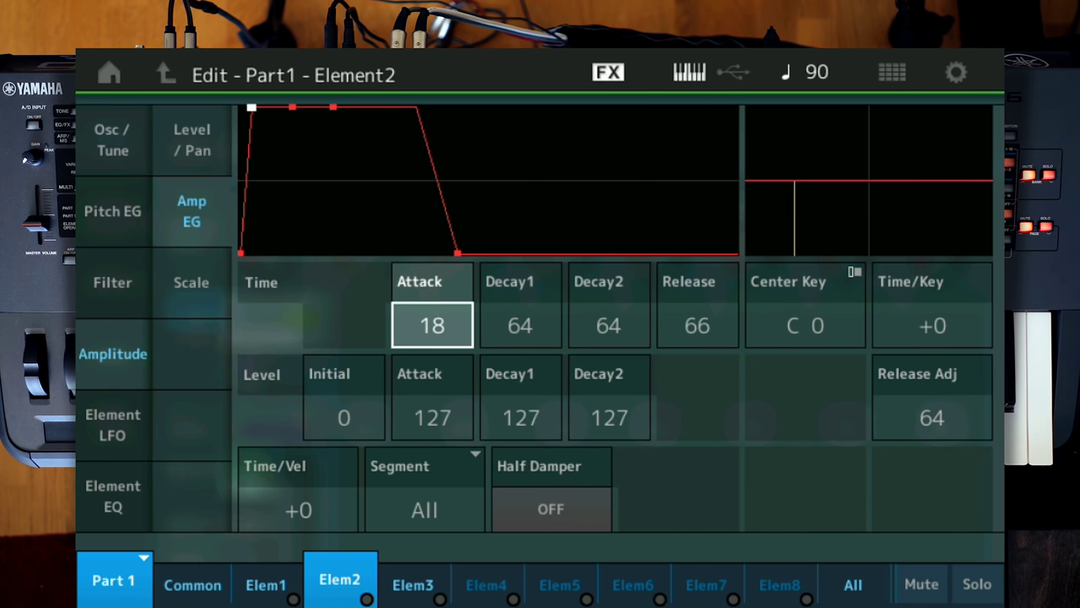
pyautogui.click(176, 122)
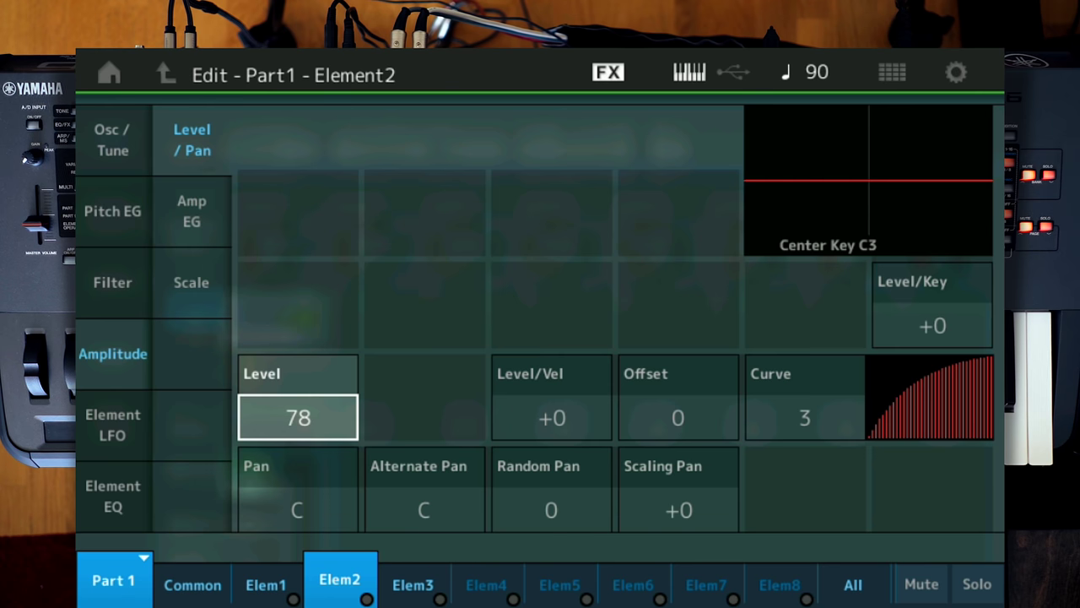
pyautogui.click(288, 512)
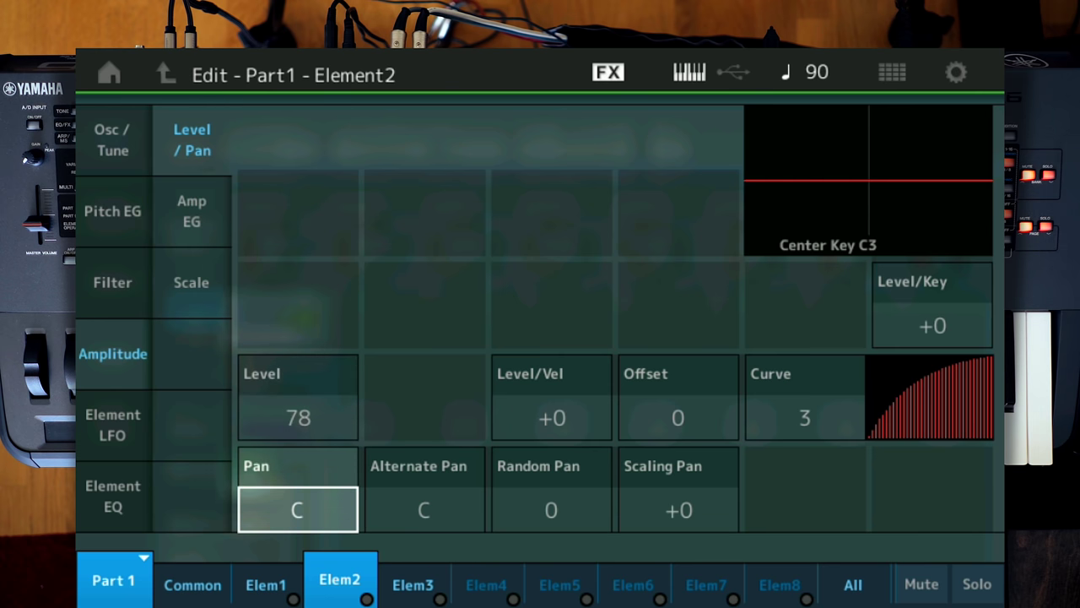
pyautogui.scroll(-20, 297, 510)
pyautogui.click(412, 581)
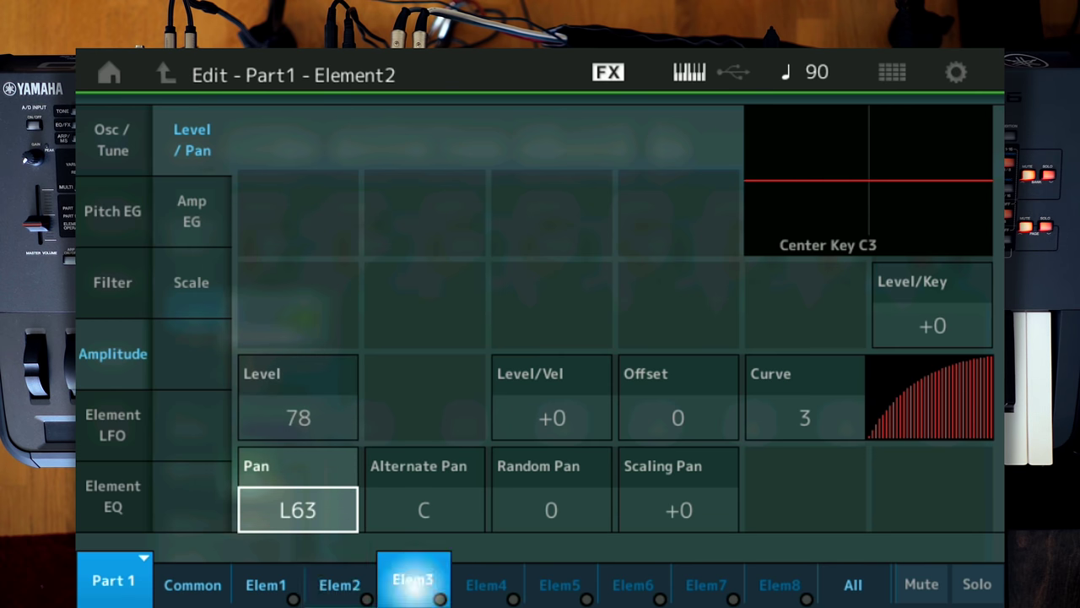
pyautogui.scroll(10, 297, 509)
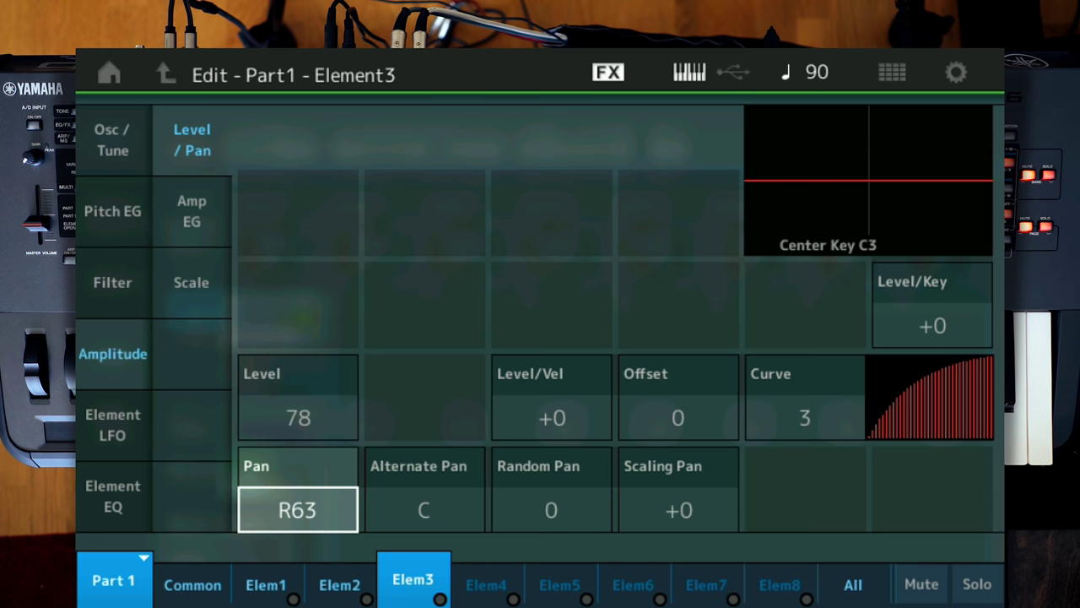
# - Detune the two copied elements, setting fine tune to -6 for Element 2 and +4 for Element 3
pyautogui.click(112, 140)
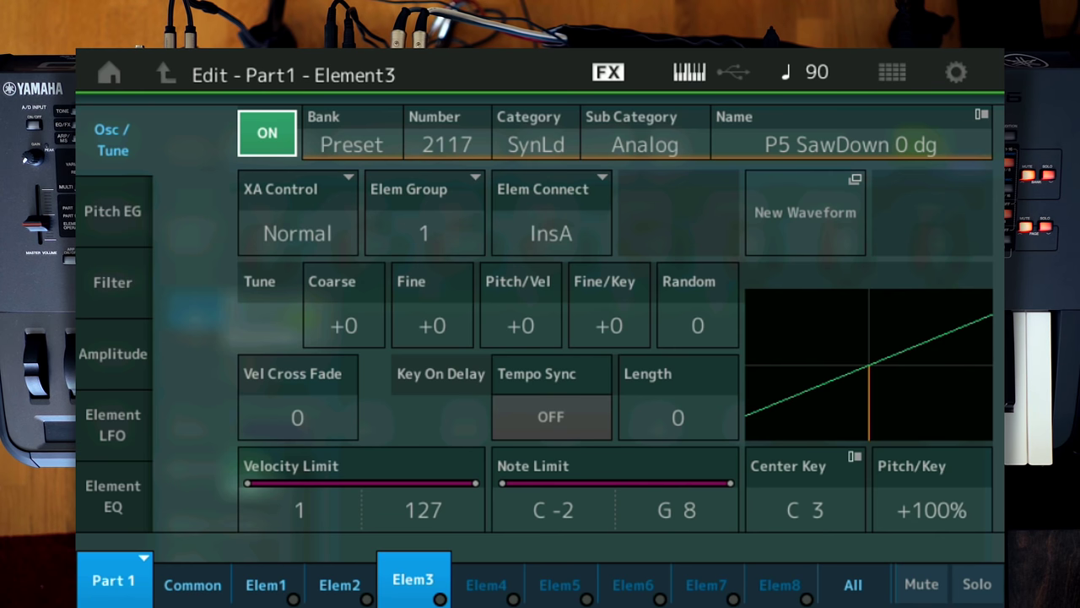
pyautogui.click(339, 580)
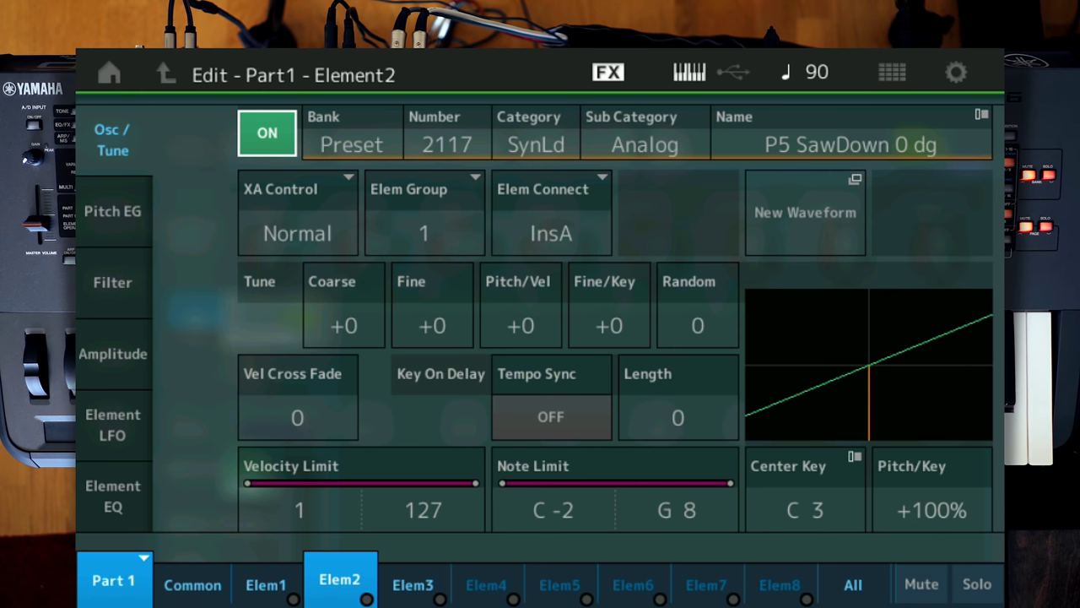
pyautogui.click(440, 292)
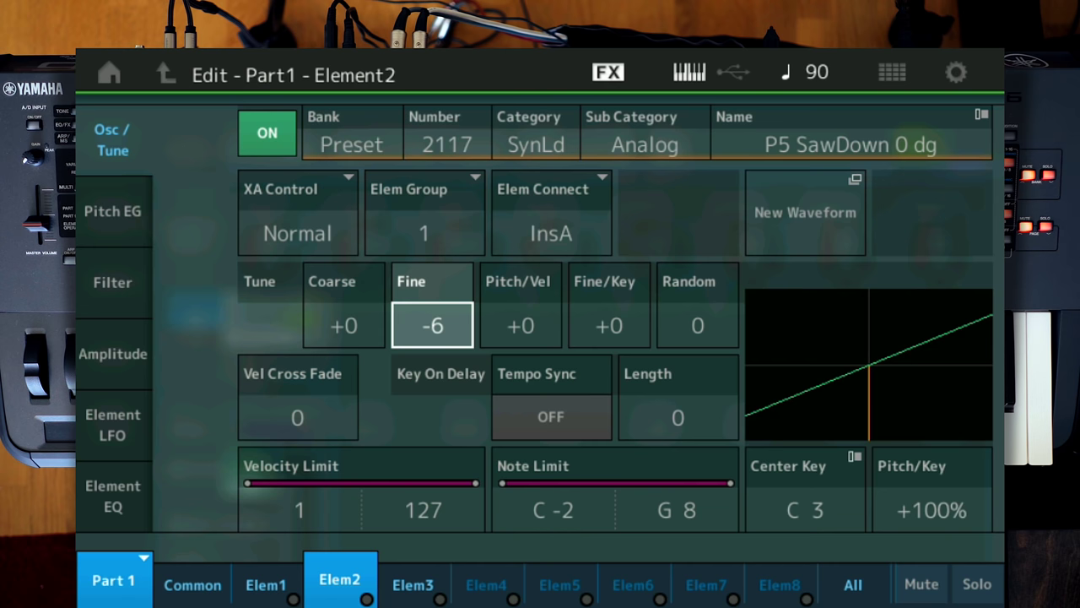
pyautogui.click(412, 582)
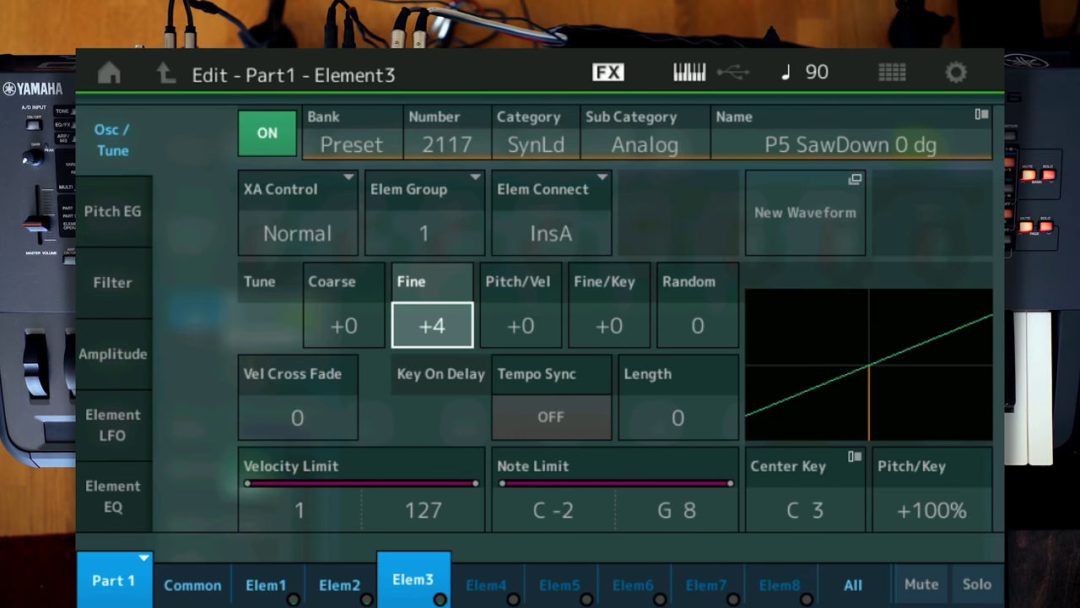
# - Assign the G Chorus effect with the Basic preset to Part 1's insertion effect A
pyautogui.click(192, 584)
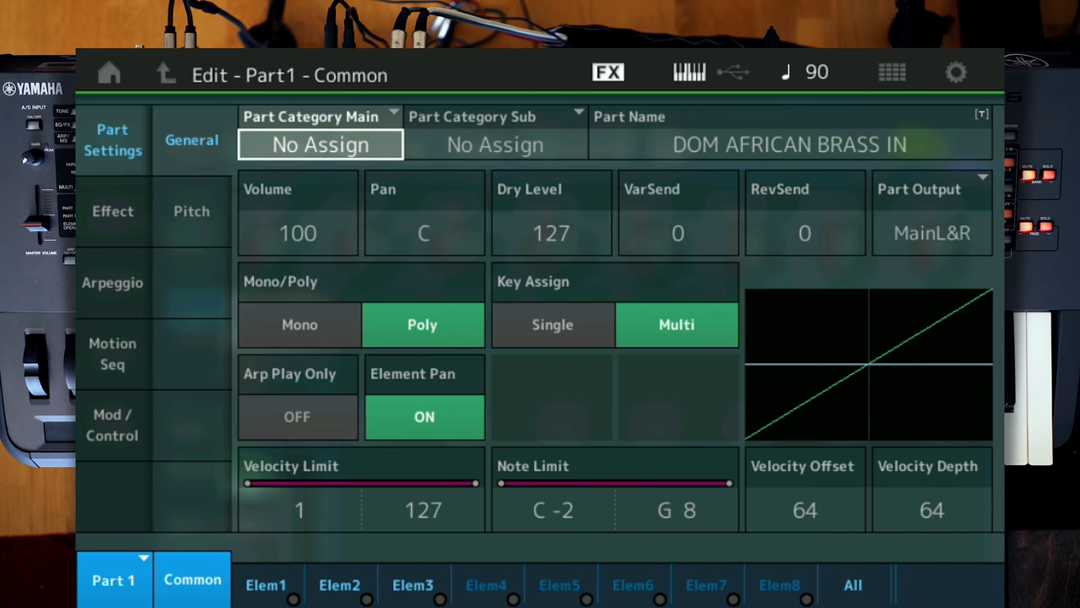
pyautogui.click(112, 211)
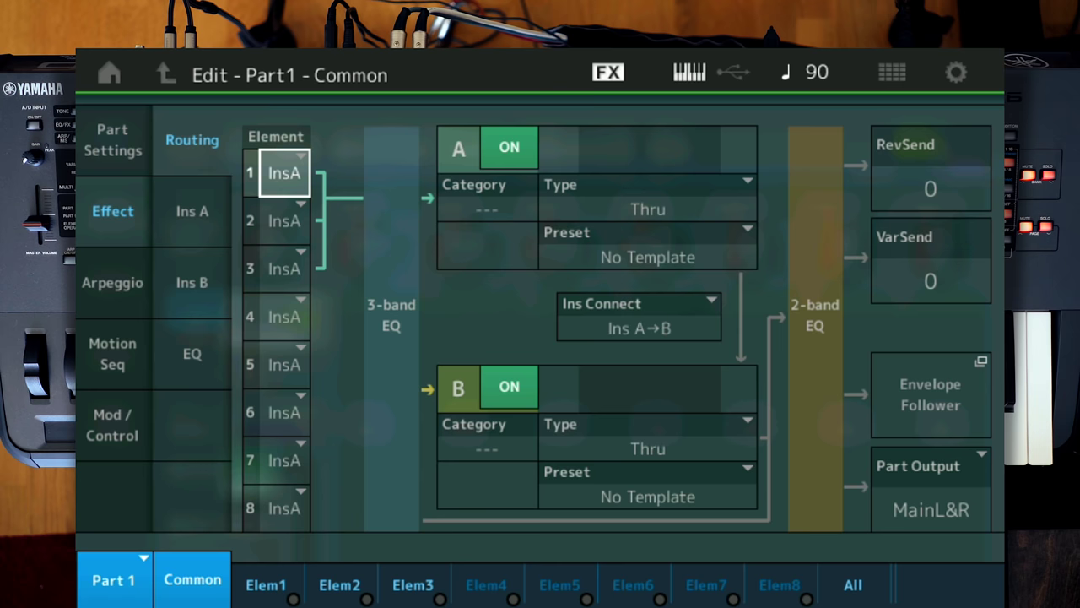
pyautogui.click(193, 211)
pyautogui.click(557, 131)
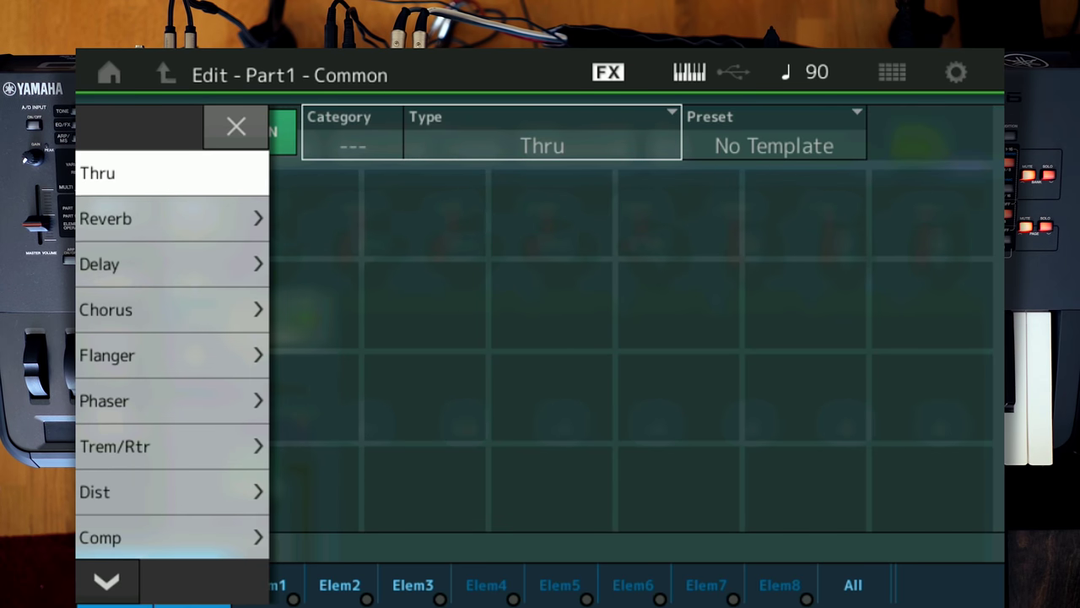
pyautogui.click(171, 309)
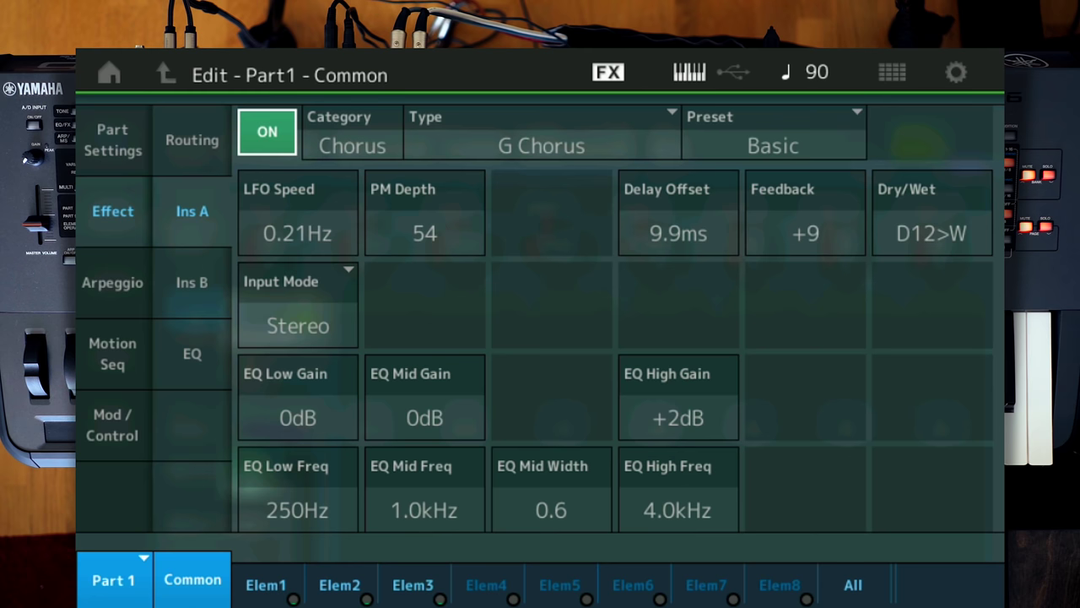
# - Assign the SPX Stage reverb with the Basic preset to Part 1's insertion effect B
pyautogui.click(191, 282)
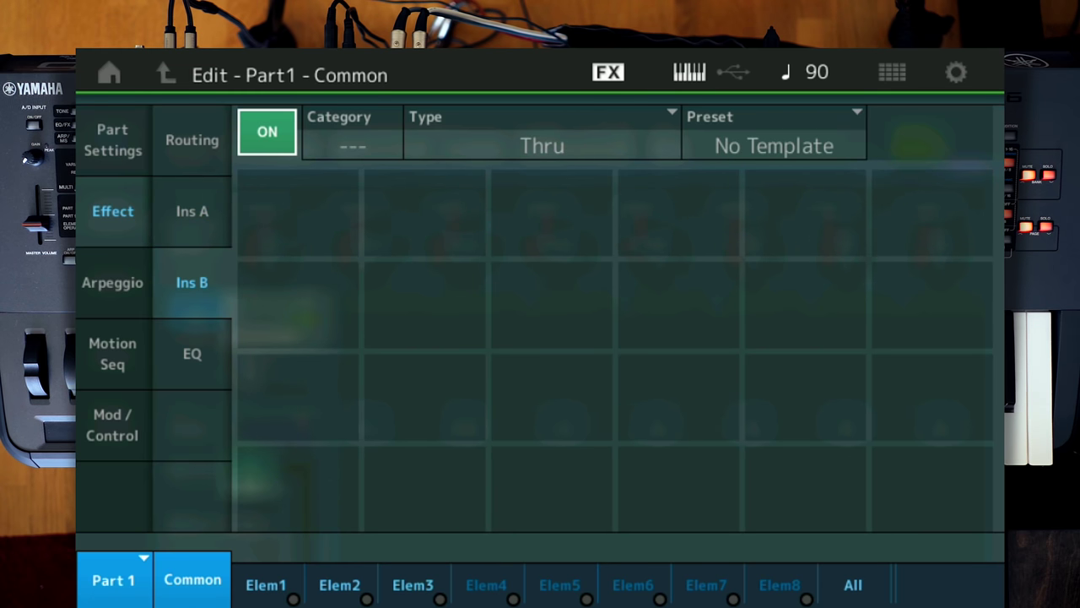
pyautogui.click(532, 128)
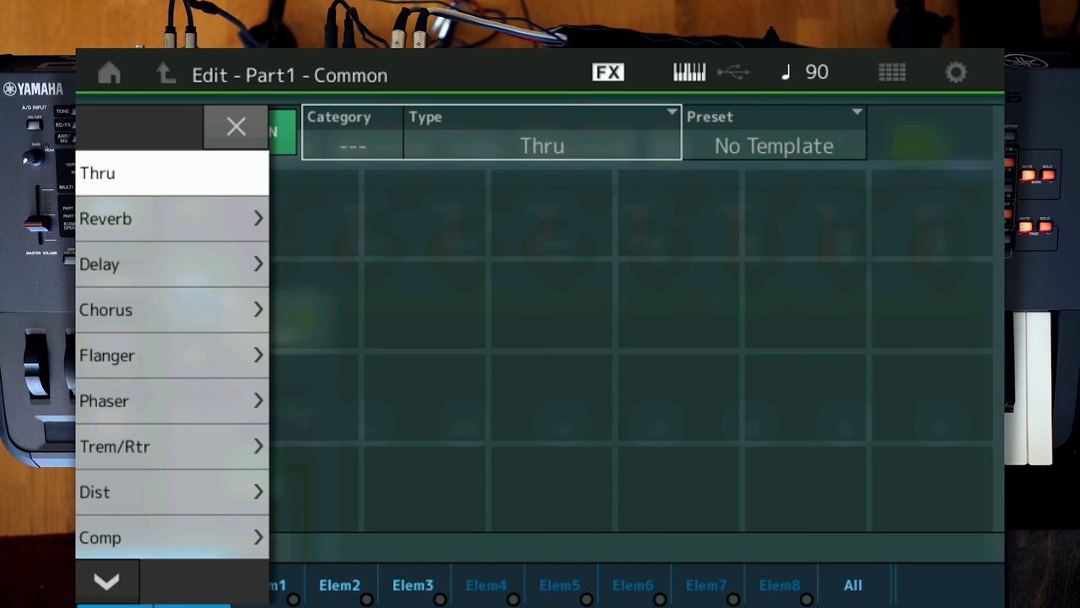
pyautogui.click(173, 218)
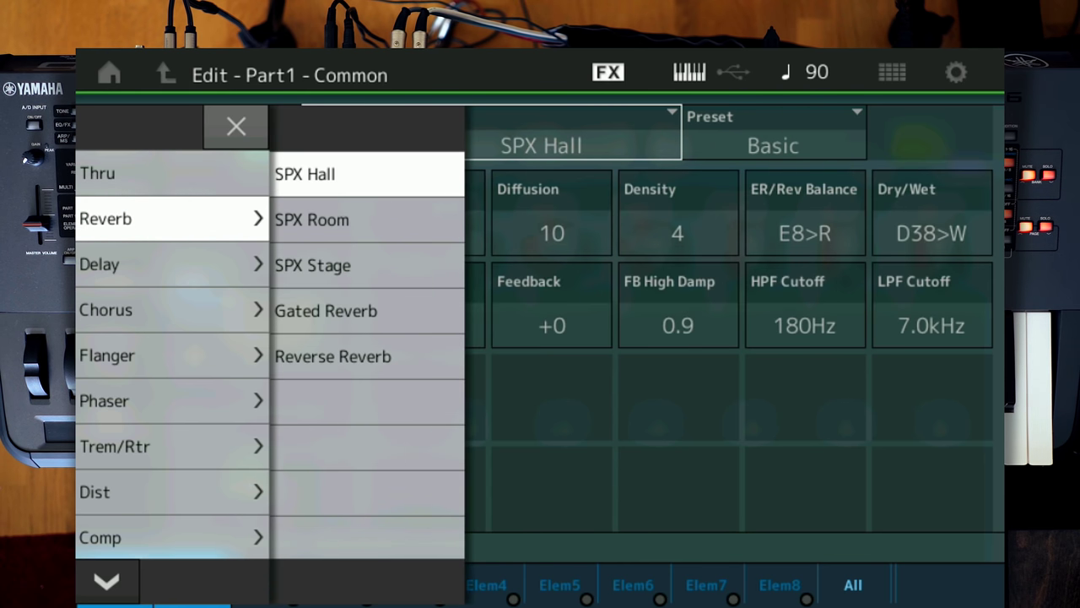
pyautogui.click(366, 265)
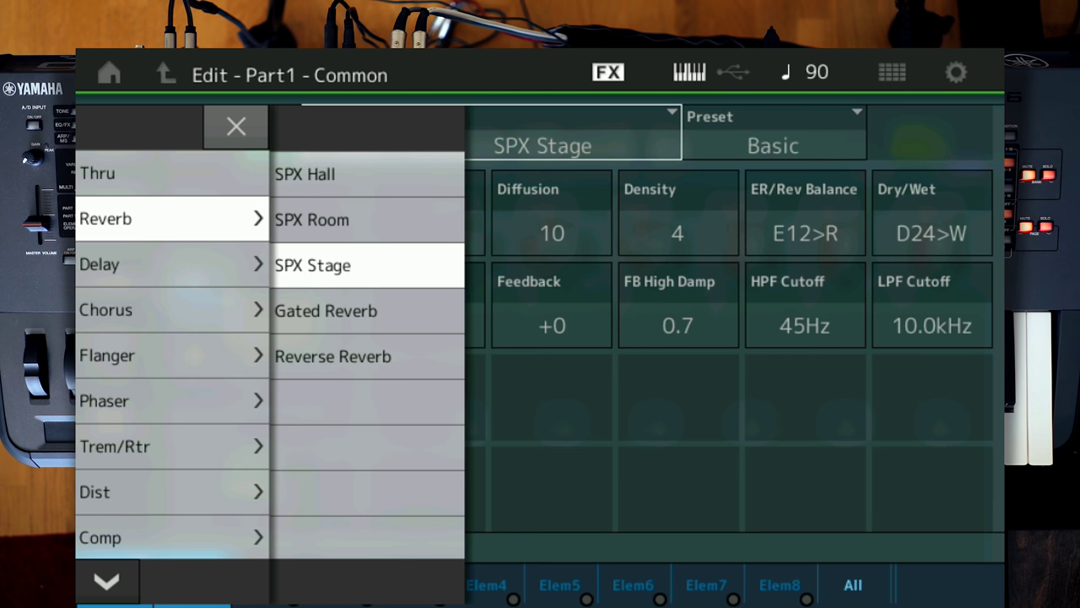
pyautogui.click(610, 417)
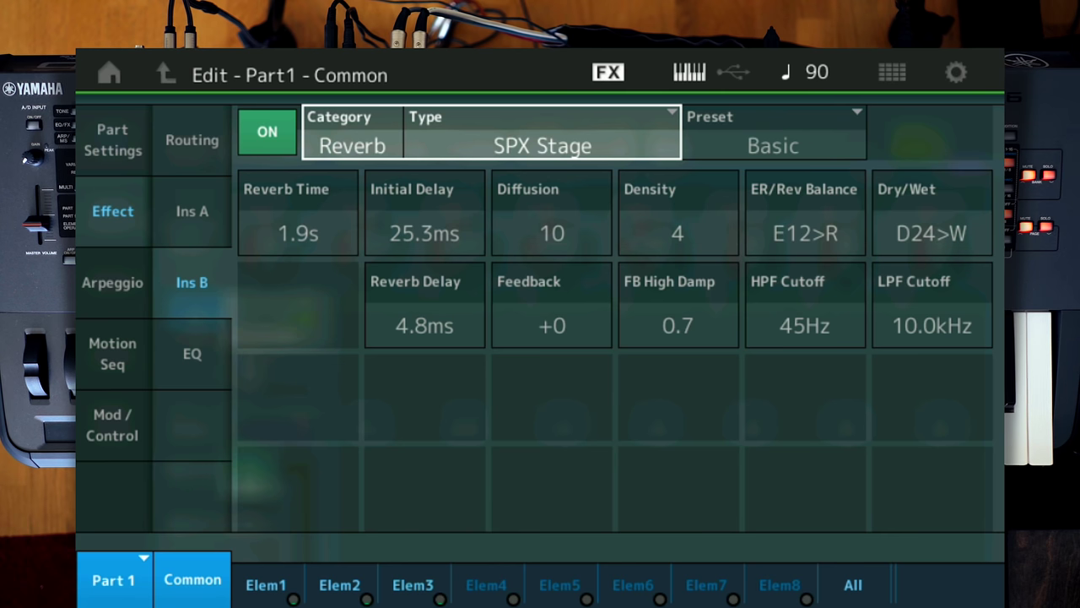
# - Set the SPX Stage reverb's time to 0.9 s, dry/wet balance to D26>W and LPF cutoff to 5.6 kHz
pyautogui.click(298, 233)
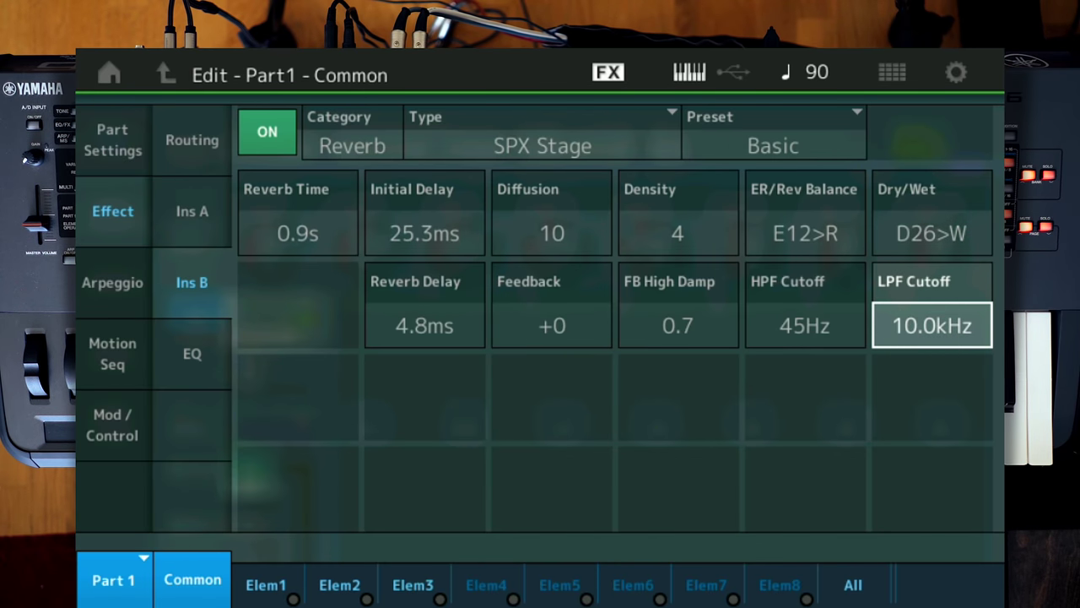
pyautogui.scroll(-2, 931, 325)
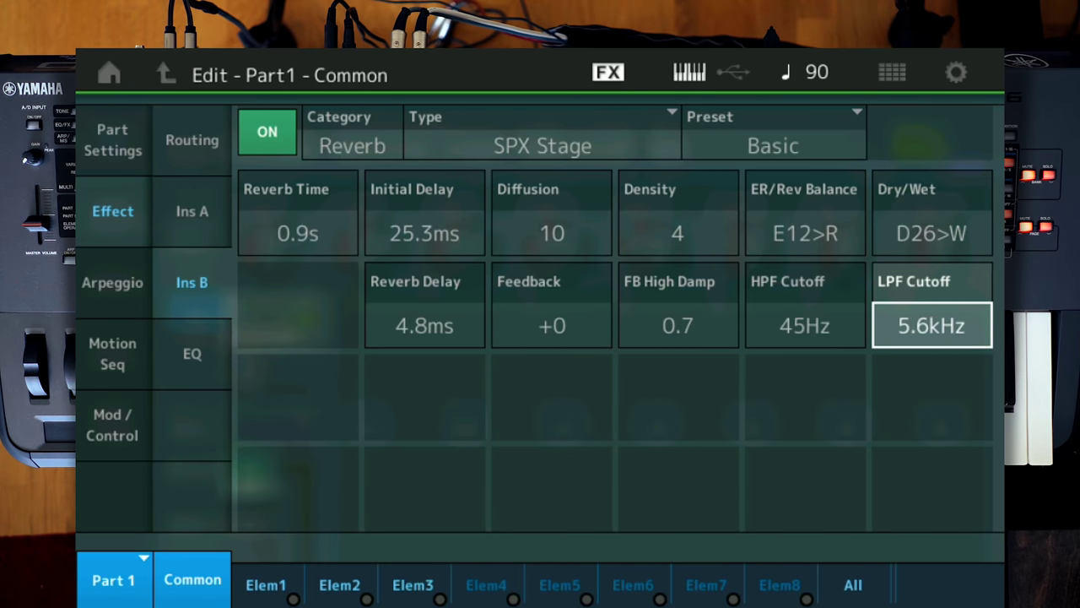